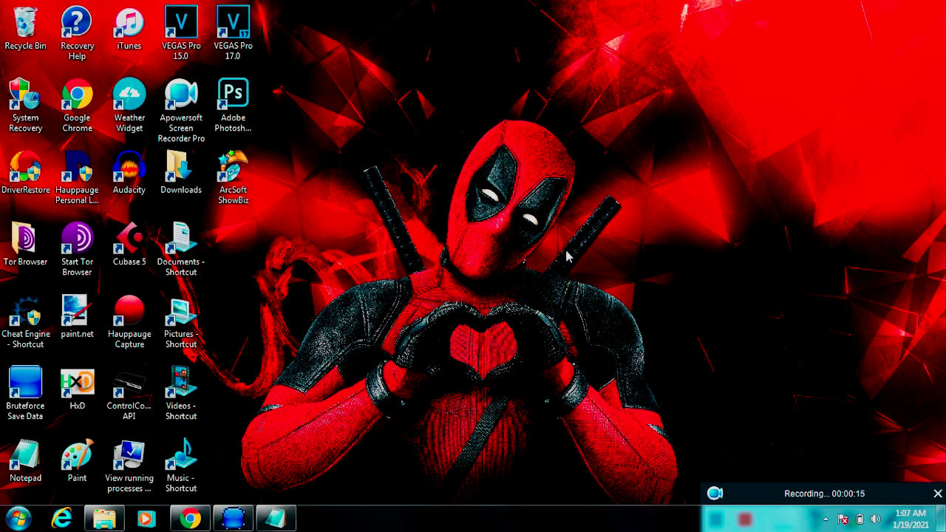
- Bring back the Notepad requirements note, shift it left, then minimize it to the desktop
click(275, 519)
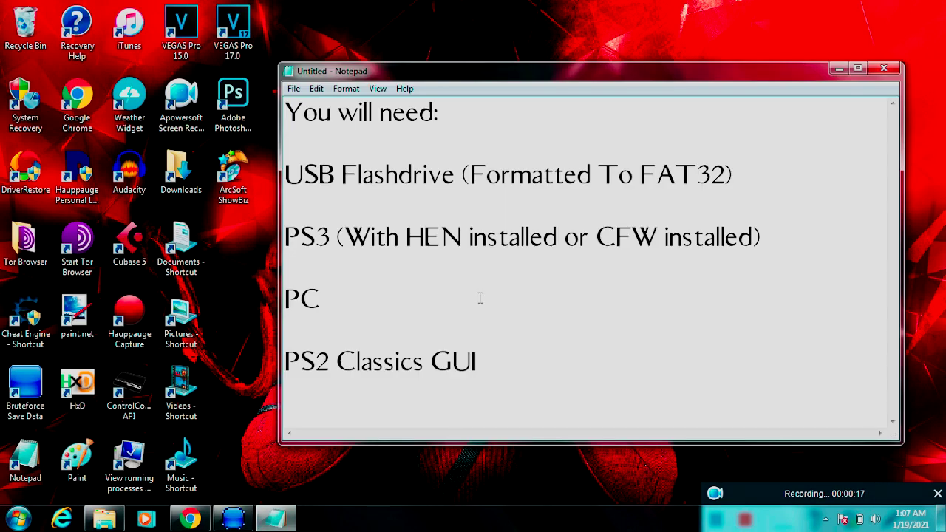
drag(644, 76, 544, 87)
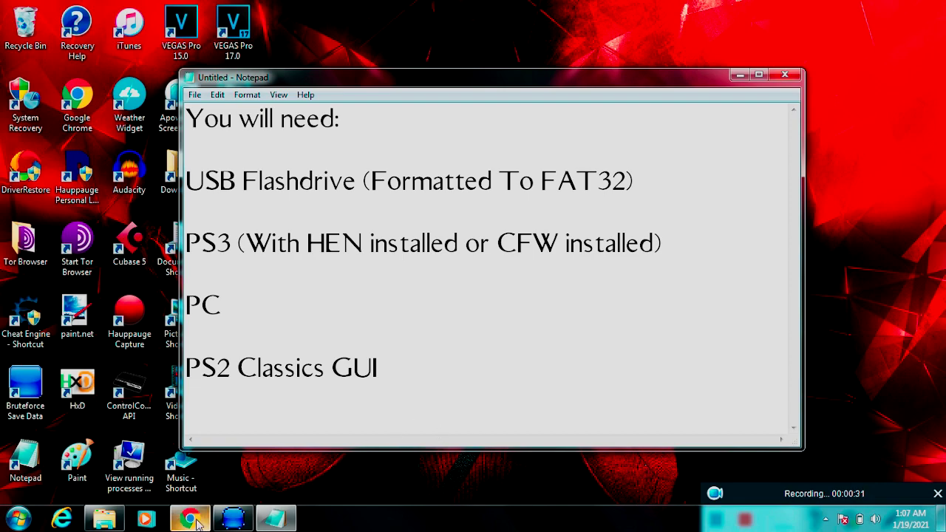
click(738, 76)
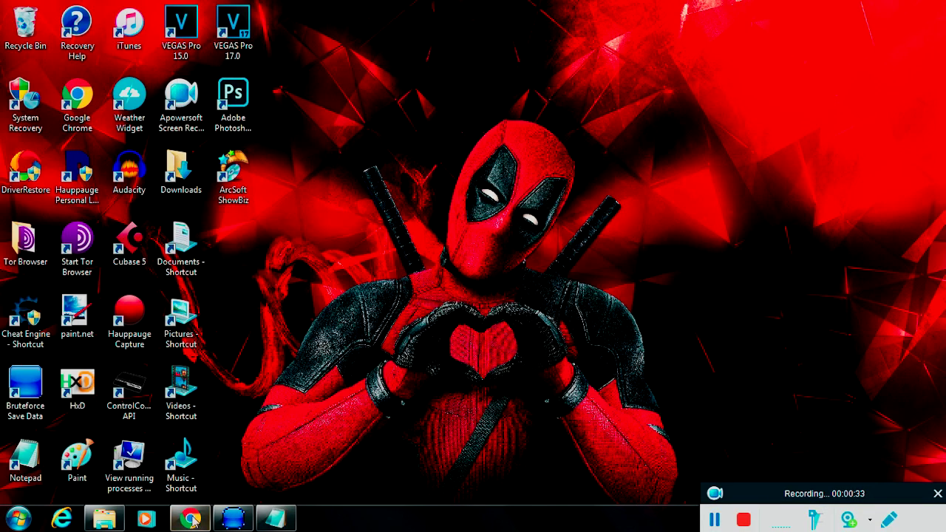
- Restore Chrome, review the True Crime download page, and close that tab
click(190, 519)
scroll(499, 310, down, 5)
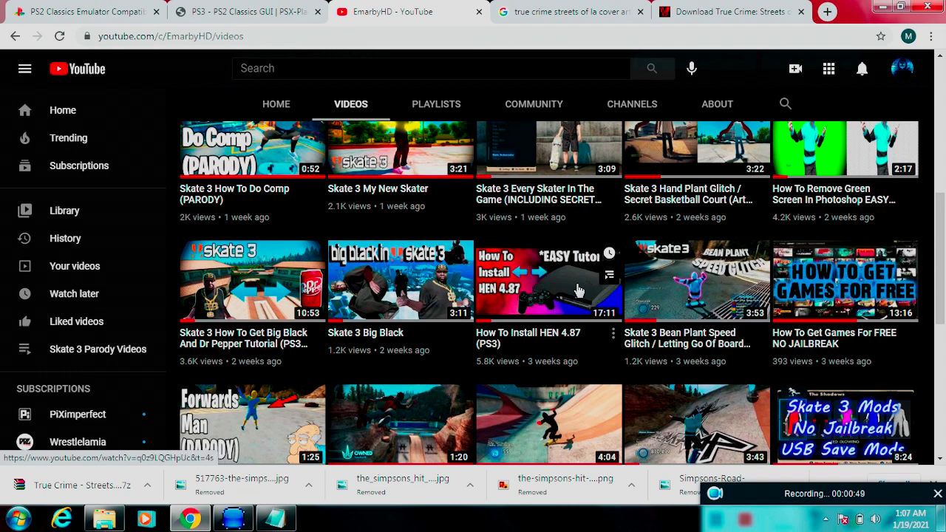
scroll(577, 300, up, 5)
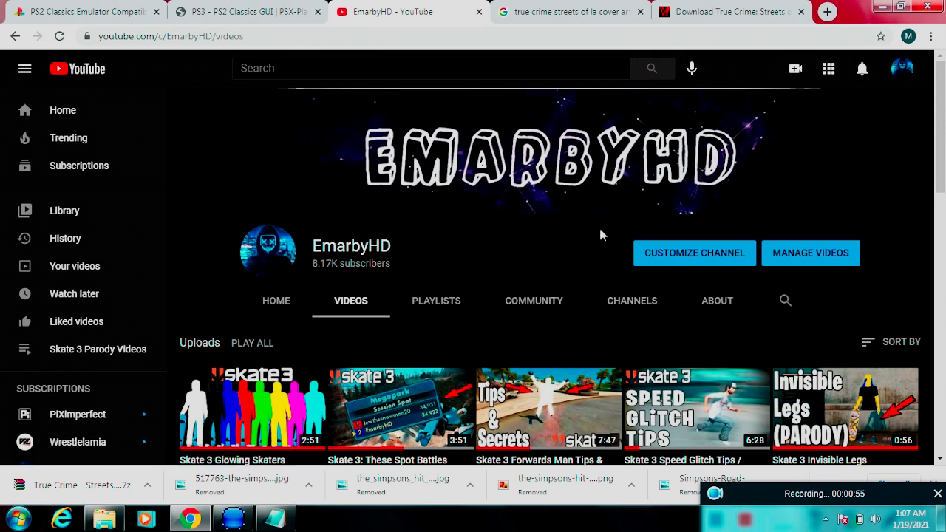
click(718, 13)
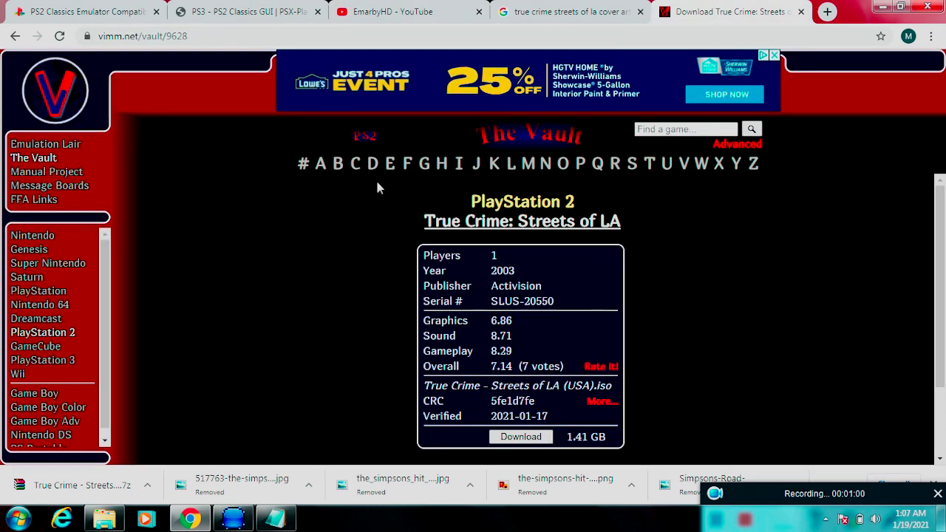
scroll(490, 406, down, 2)
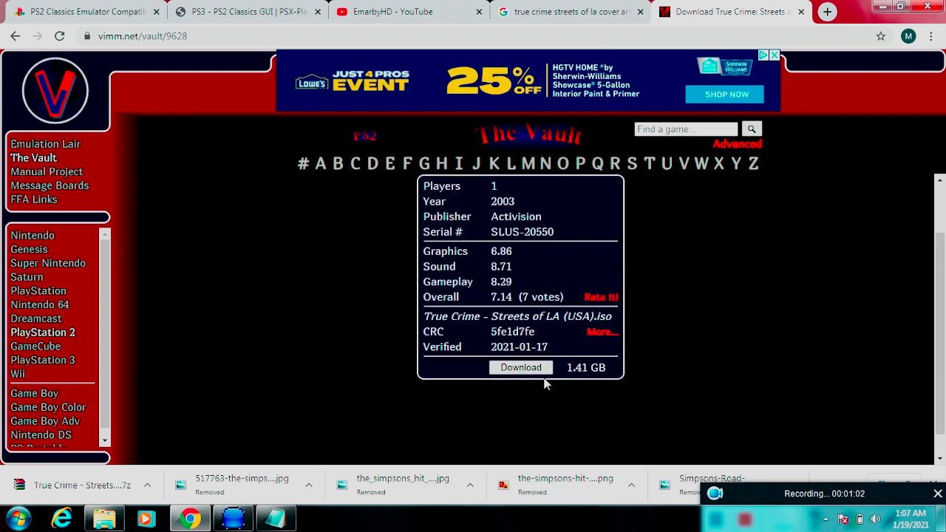
scroll(544, 372, up, 2)
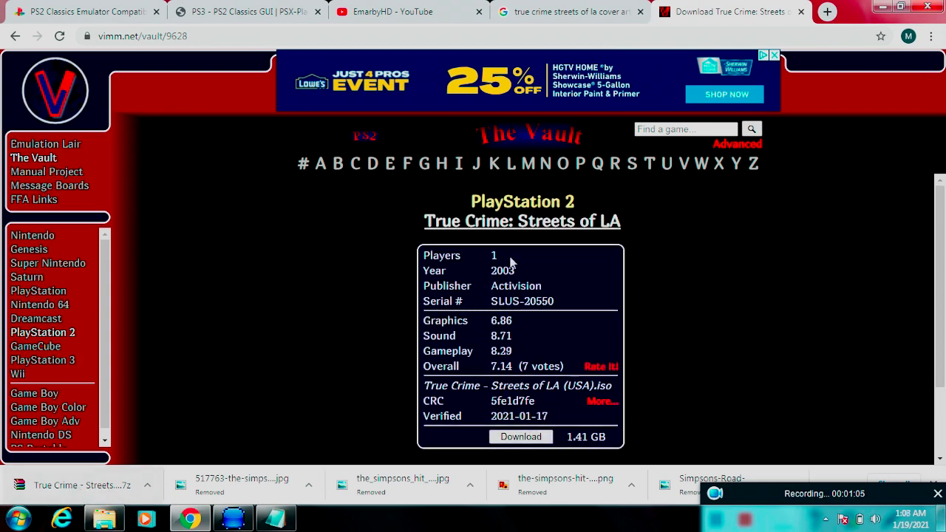
click(801, 13)
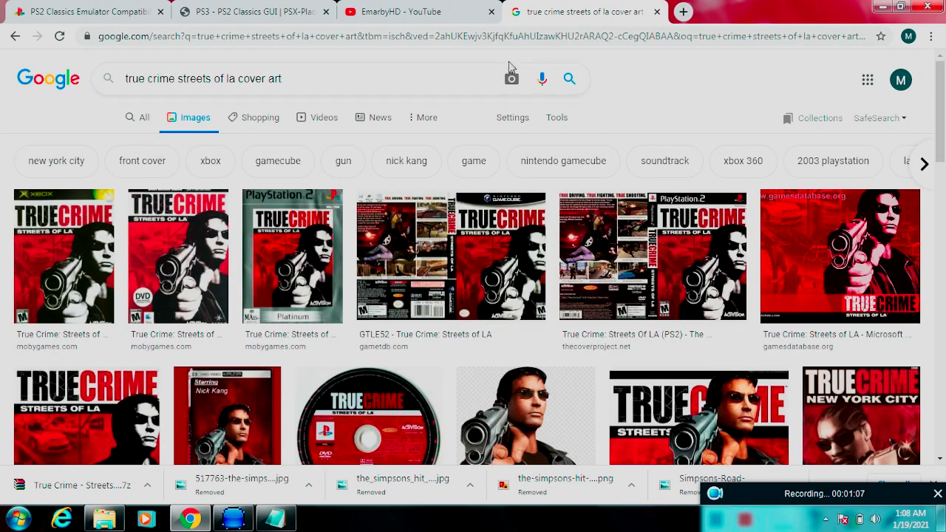
- Switch through the YouTube and cover art tabs to the PS2 Classics compatibility list
click(429, 13)
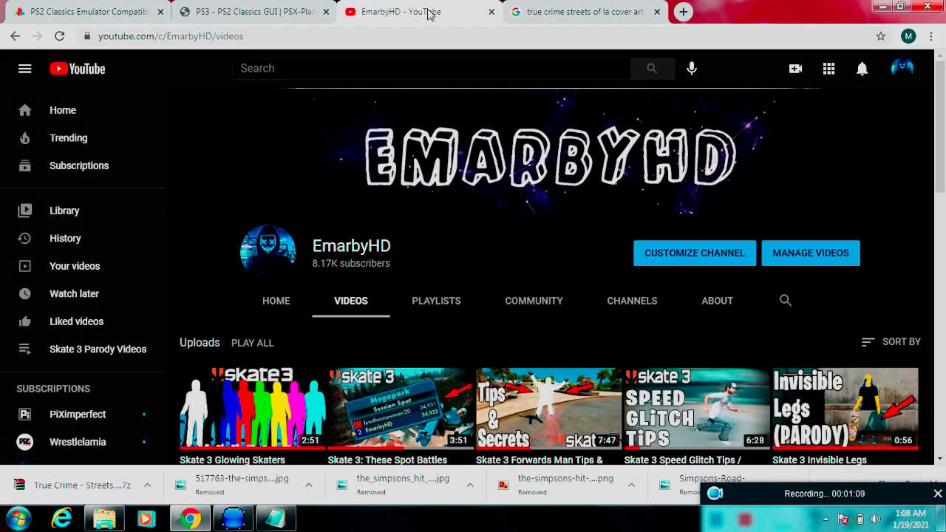
click(567, 13)
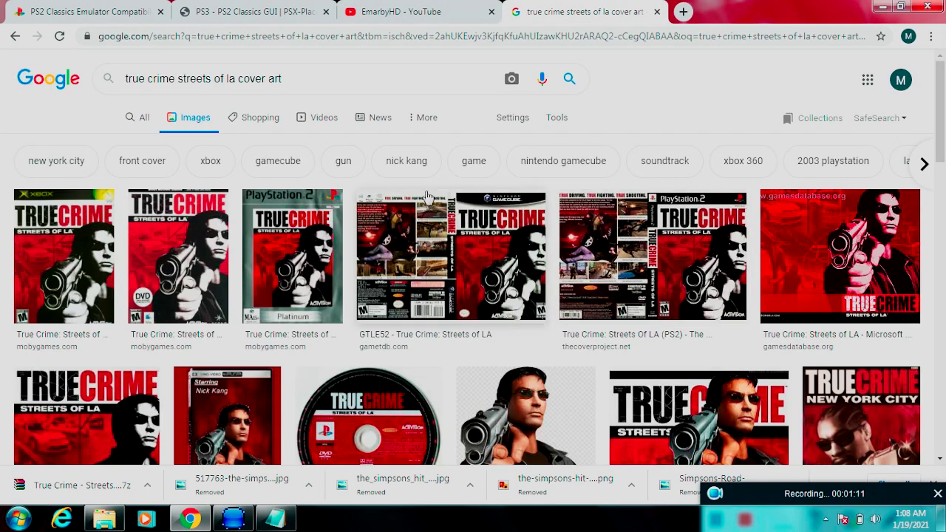
click(393, 13)
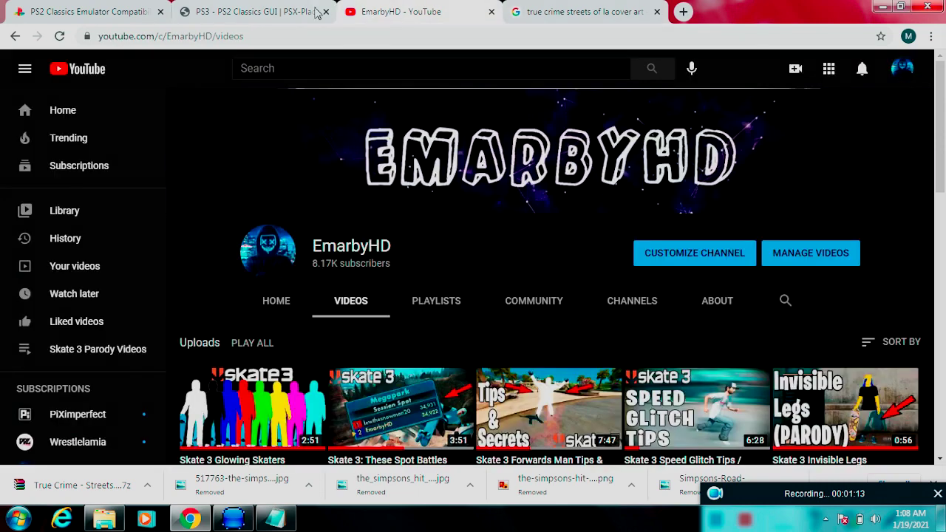
click(136, 13)
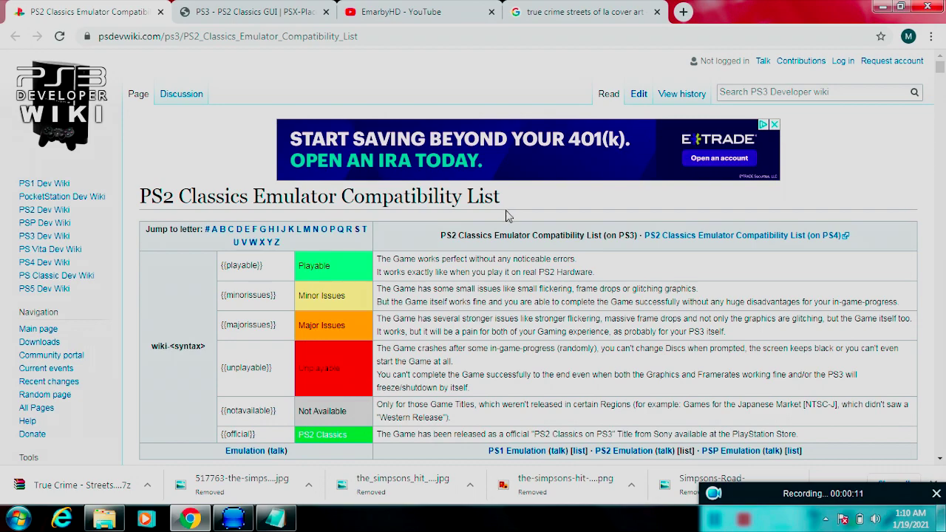
- Confirm True Crime - Streets of L.A. is Playable, then switch to the PSX-Place PS2 Classics GUI page
scroll(507, 213, down, 1)
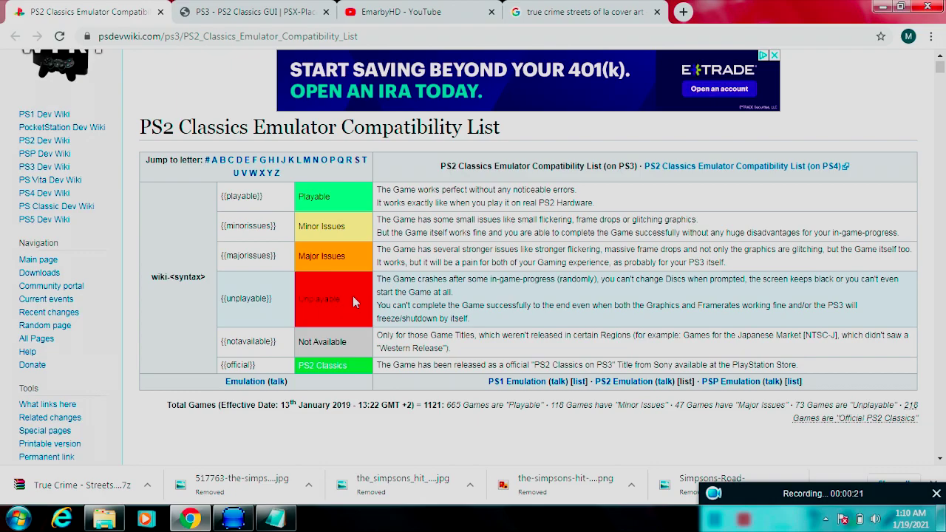
scroll(351, 295, down, 15)
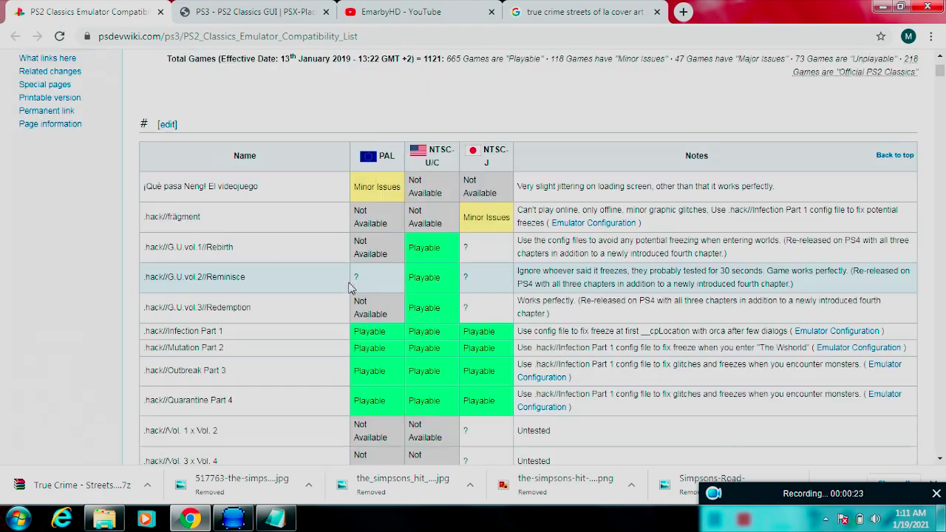
scroll(352, 253, down, 15)
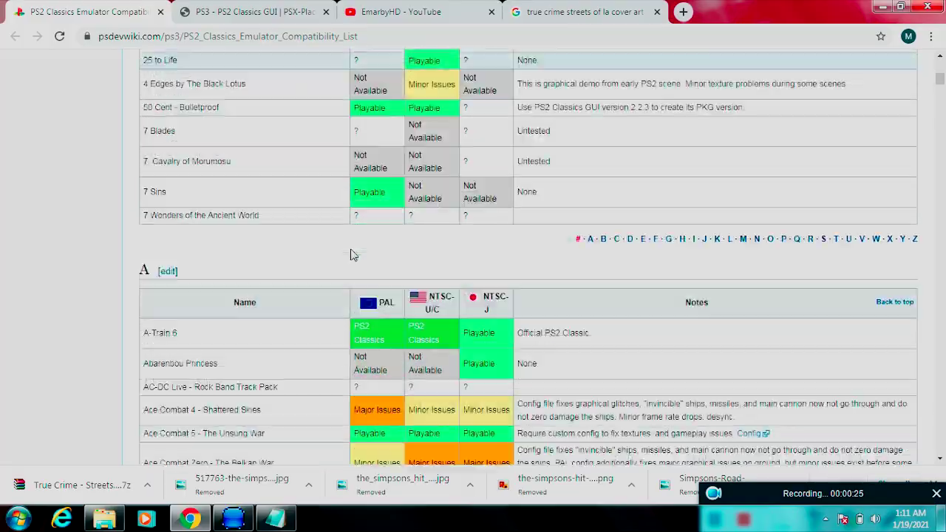
scroll(346, 251, down, 10)
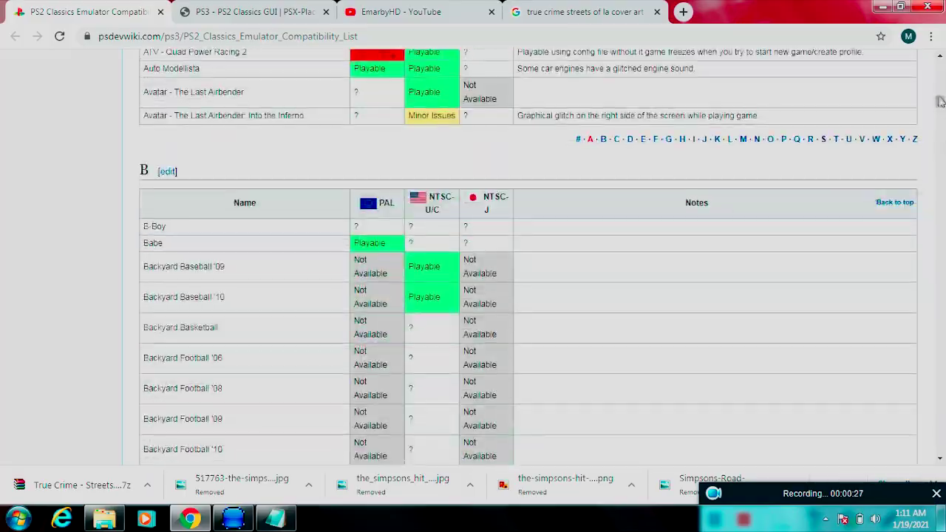
drag(940, 106, 937, 389)
scroll(303, 247, down, 20)
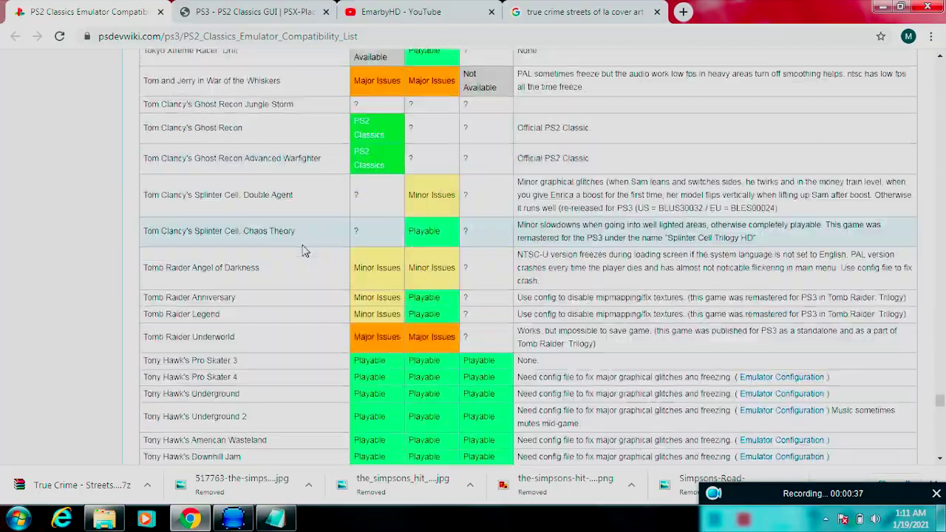
scroll(302, 251, down, 5)
scroll(319, 301, up, 7)
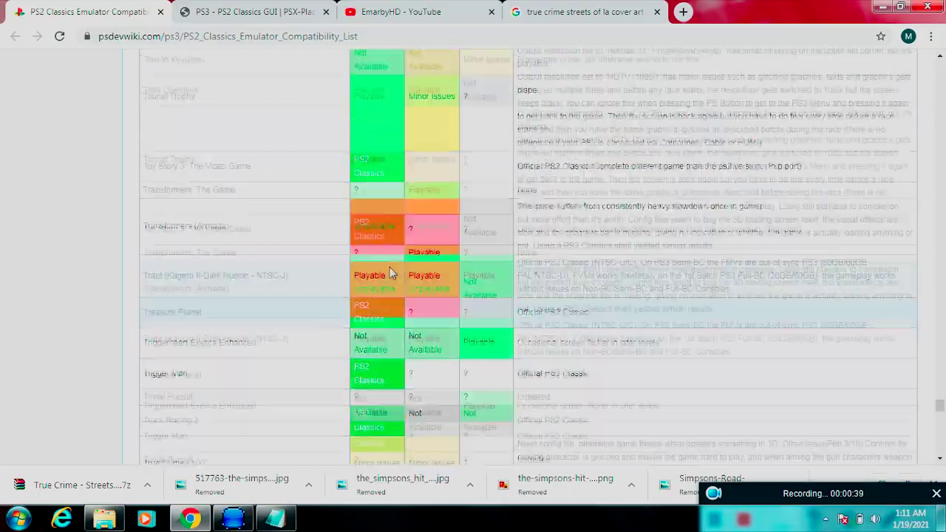
scroll(388, 270, up, 20)
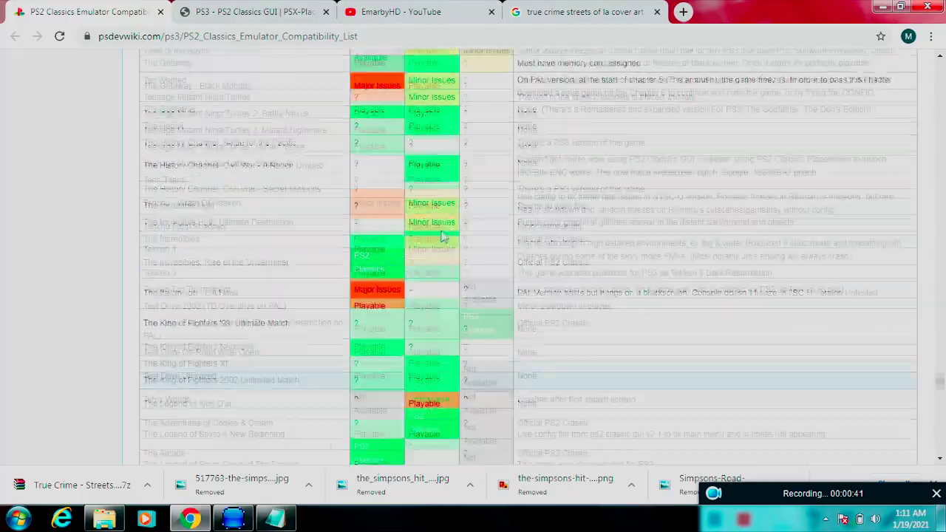
scroll(441, 232, up, 15)
scroll(449, 255, down, 10)
scroll(447, 244, down, 15)
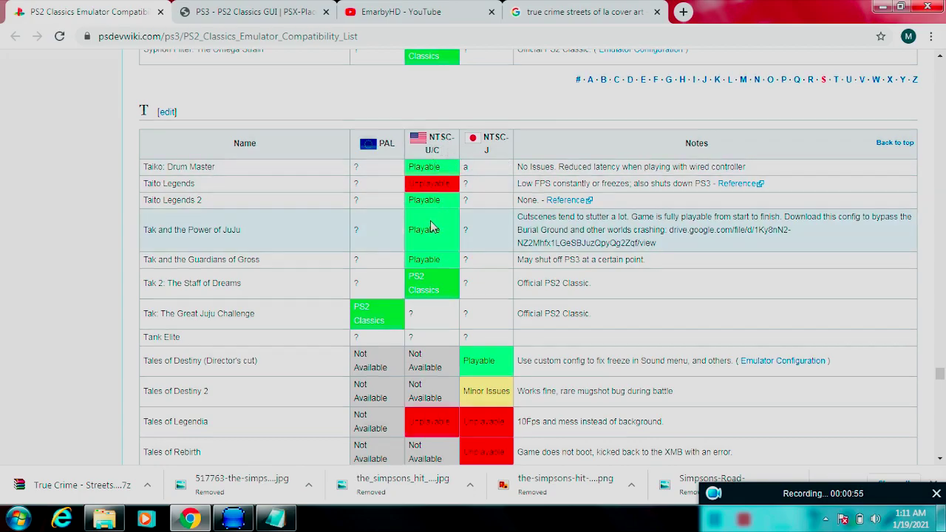
scroll(432, 226, down, 15)
scroll(429, 221, down, 20)
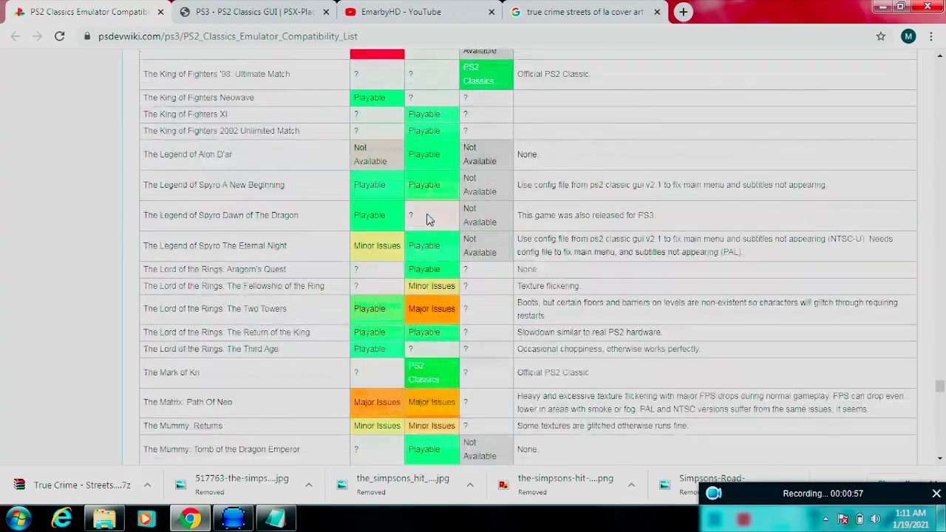
scroll(427, 213, down, 2)
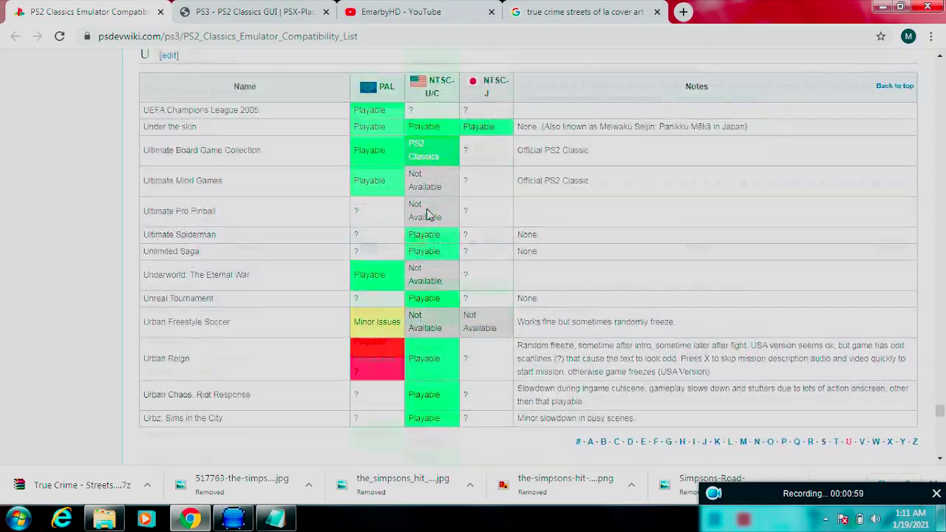
scroll(427, 211, up, 7)
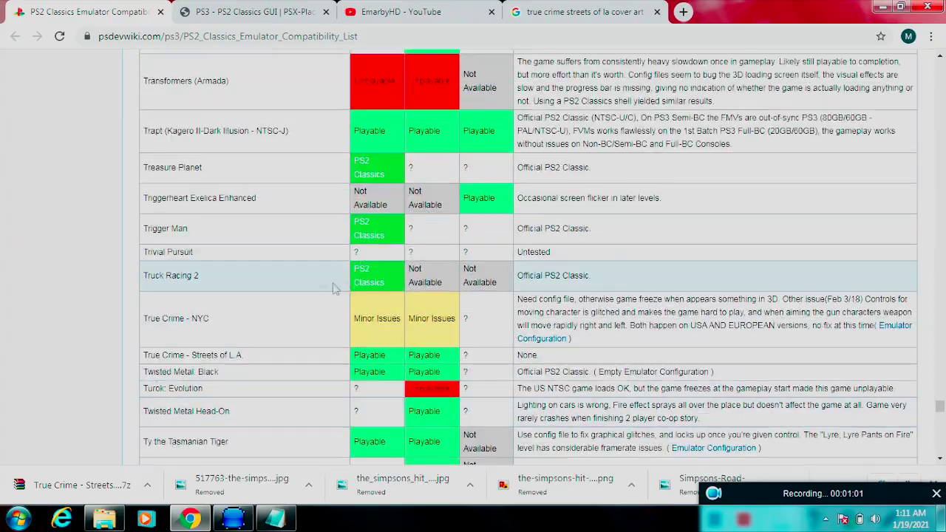
scroll(384, 296, down, 1)
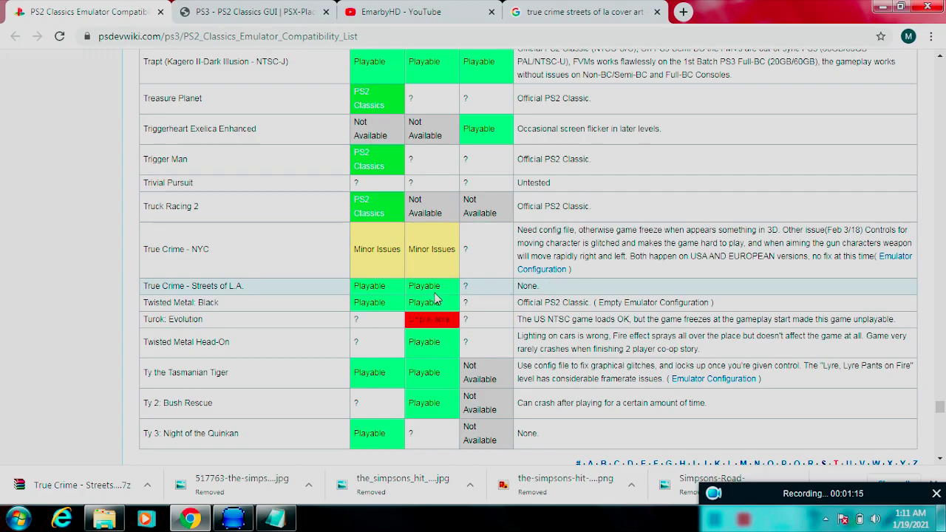
scroll(436, 297, up, 20)
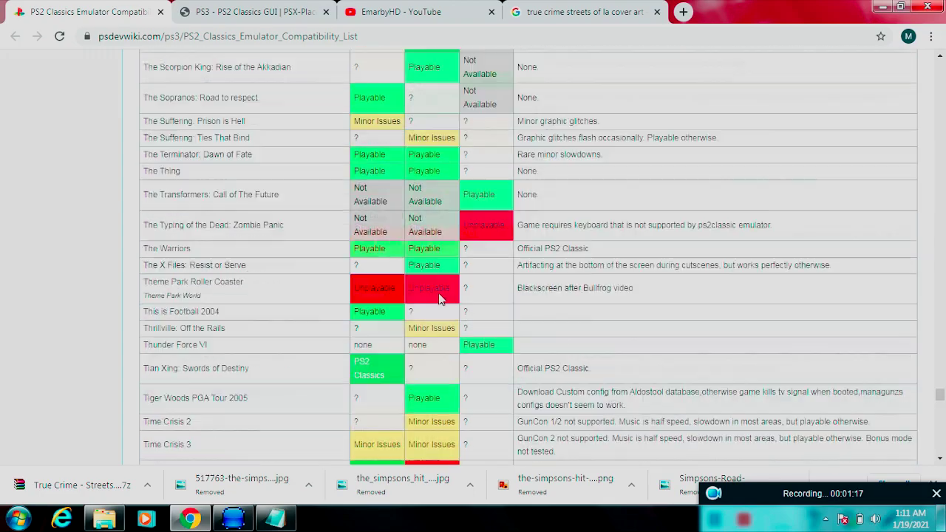
scroll(438, 299, up, 15)
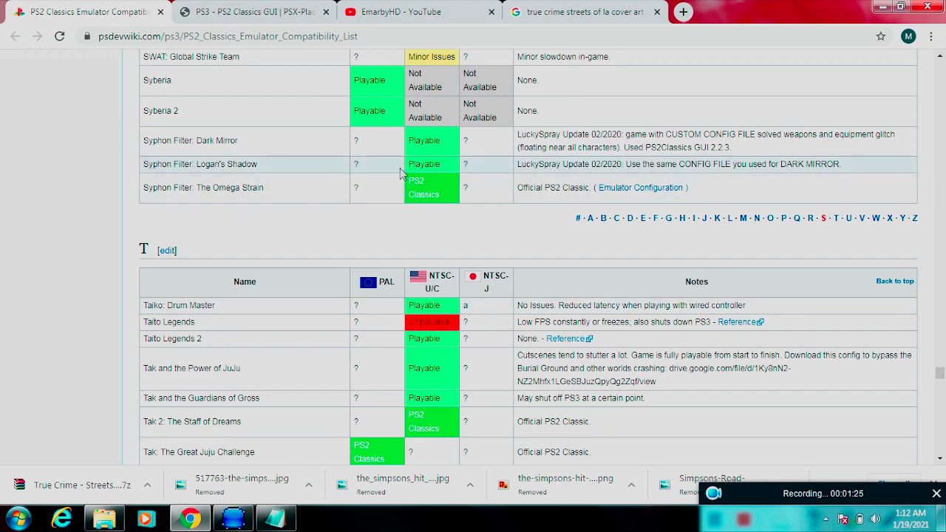
click(255, 12)
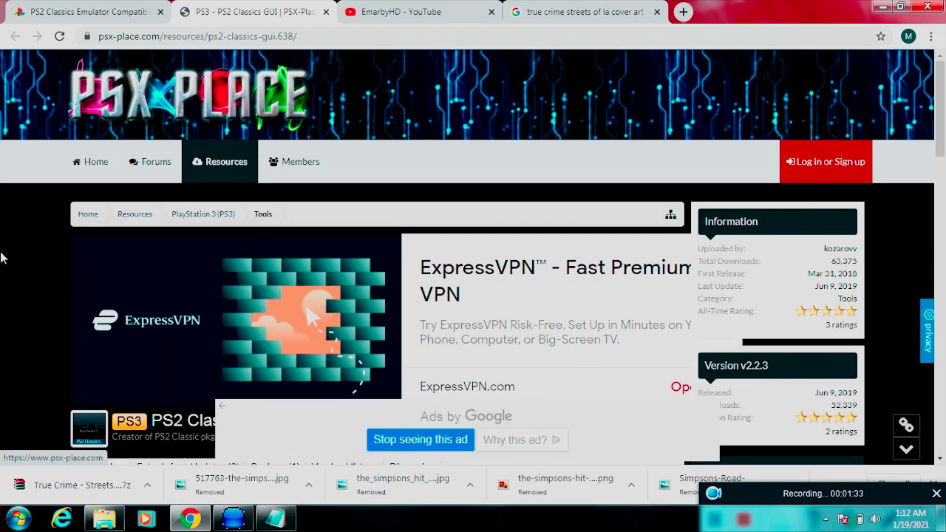
- Follow the PS2 Classics GUI v2.2.3 link to Sendspace, then close the Sendspace and compatibility tabs
scroll(26, 200, down, 8)
scroll(31, 204, up, 2)
scroll(31, 205, up, 1)
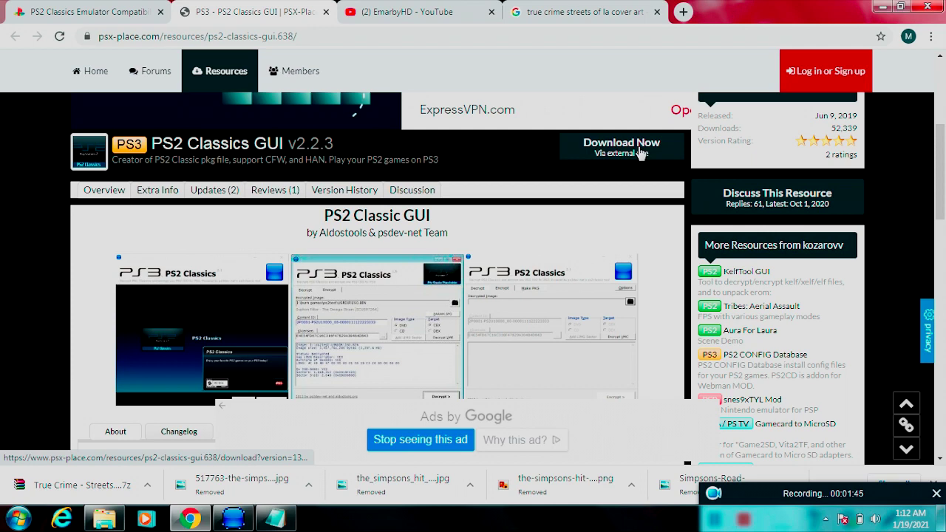
click(640, 153)
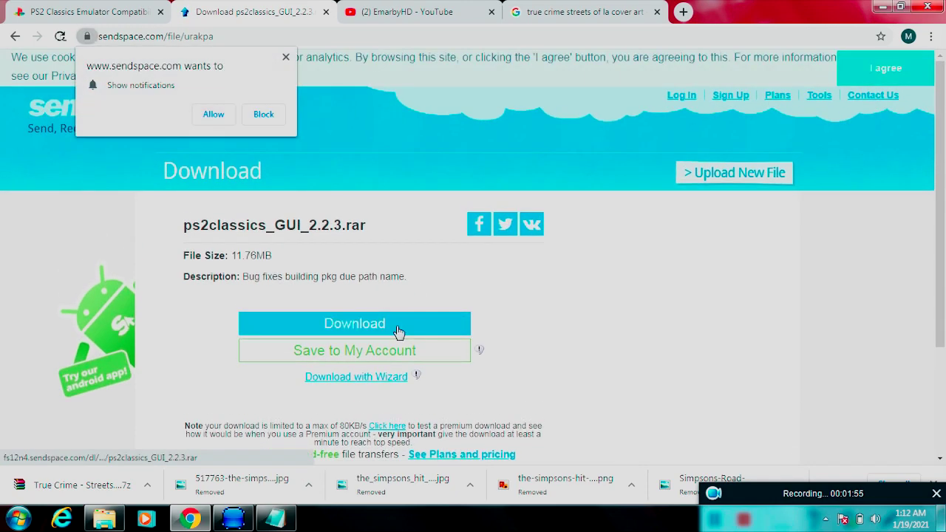
click(286, 56)
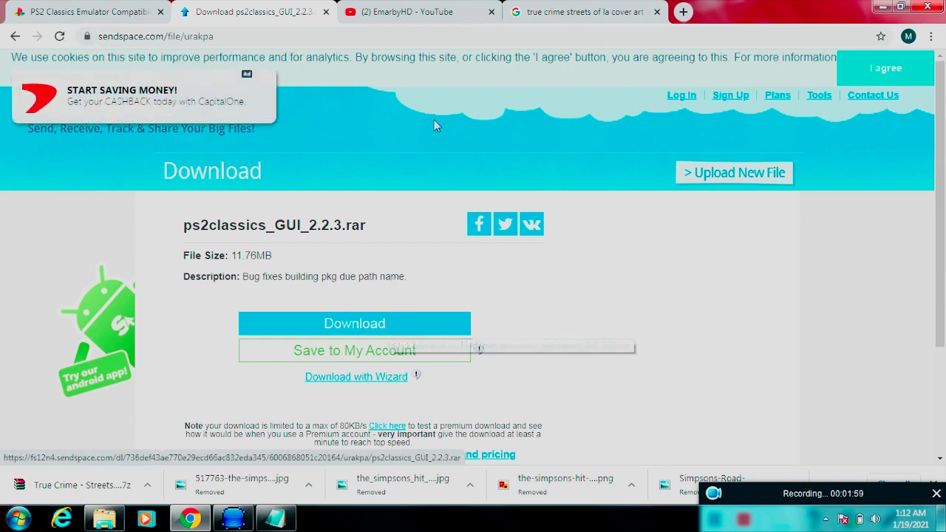
click(325, 11)
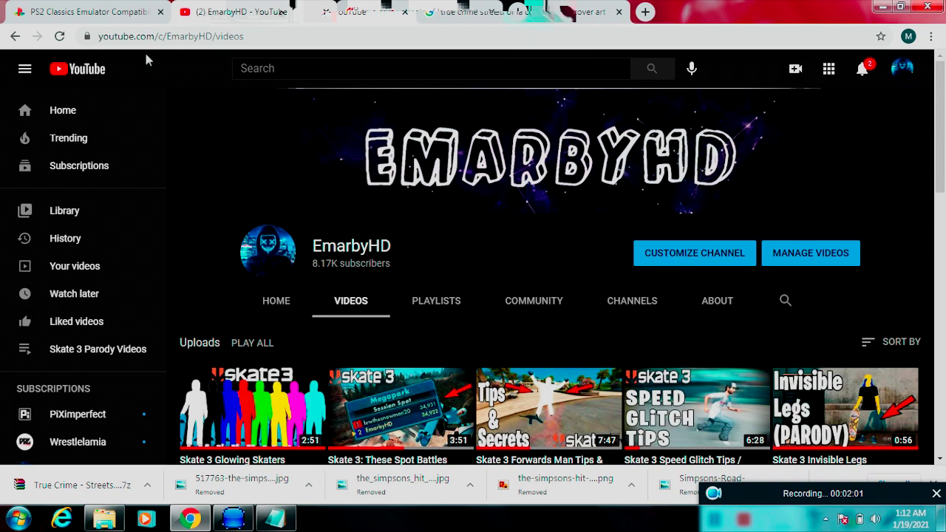
click(161, 12)
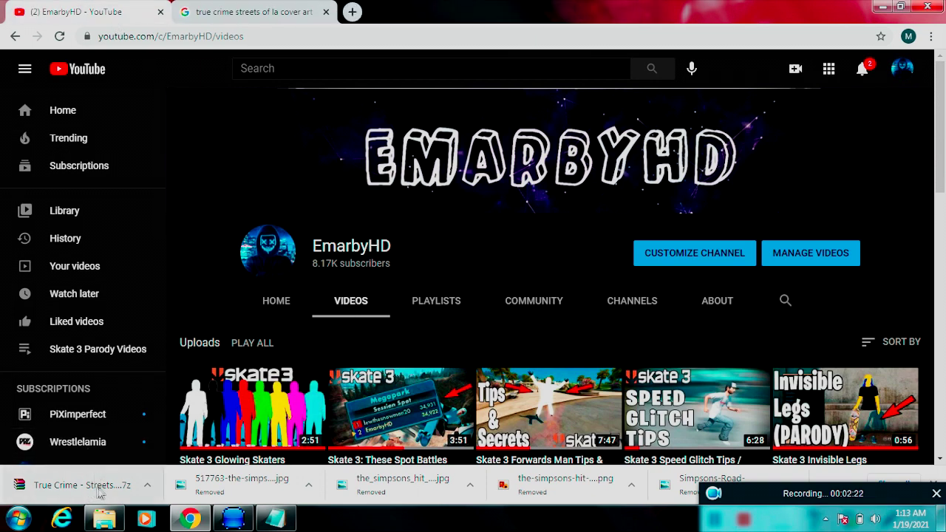
- Open the Downloads folder and select the 1.41 GB True Crime - Streets of LA (USA) archive
click(191, 519)
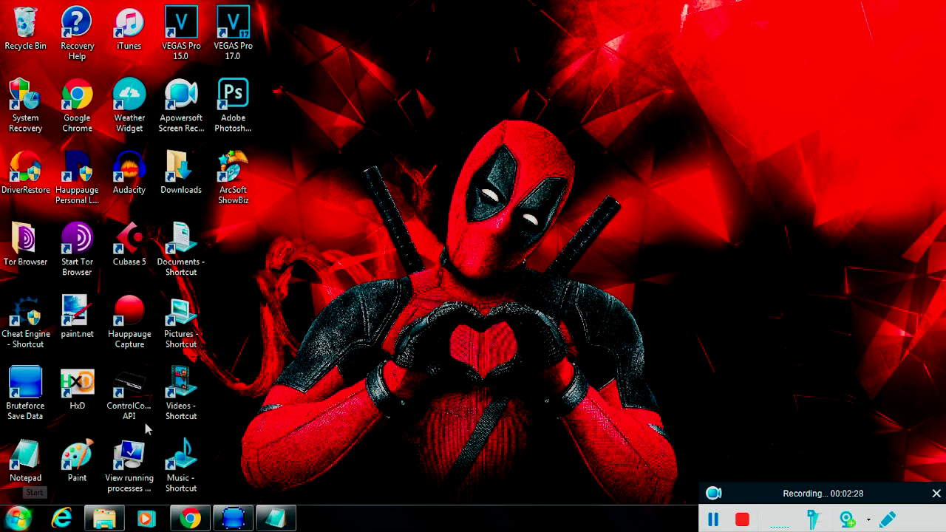
double_click(178, 170)
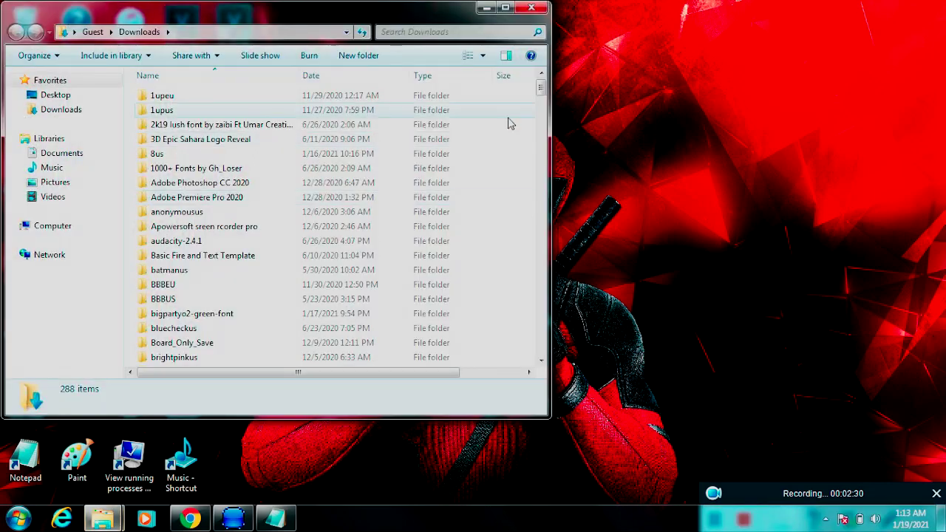
drag(538, 94, 541, 320)
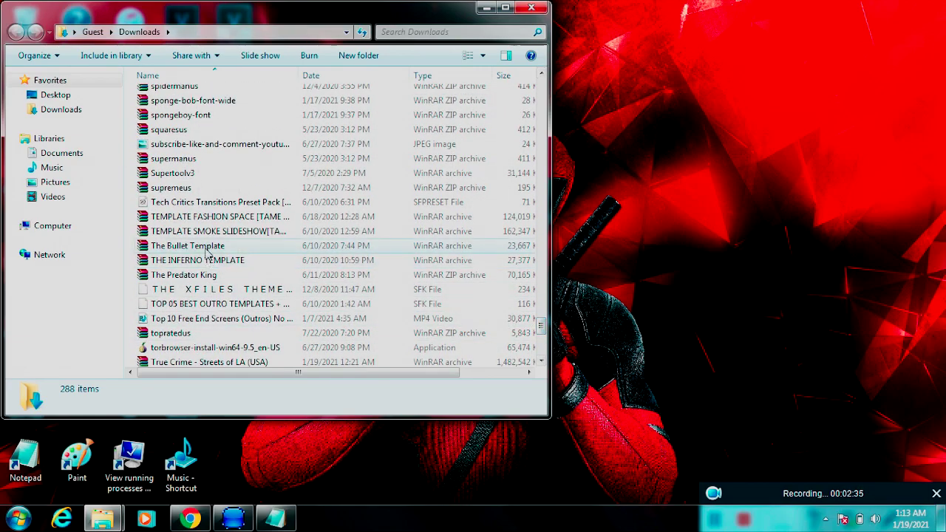
scroll(188, 285, down, 2)
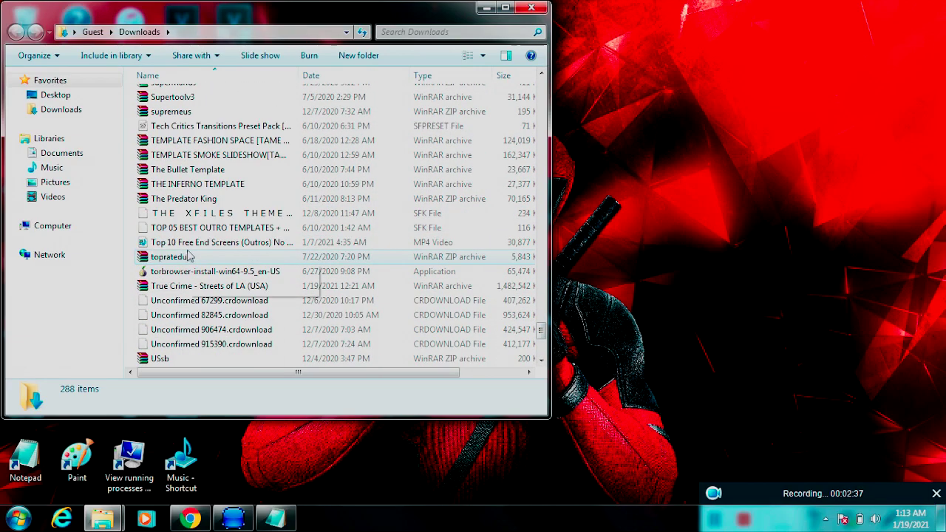
click(196, 287)
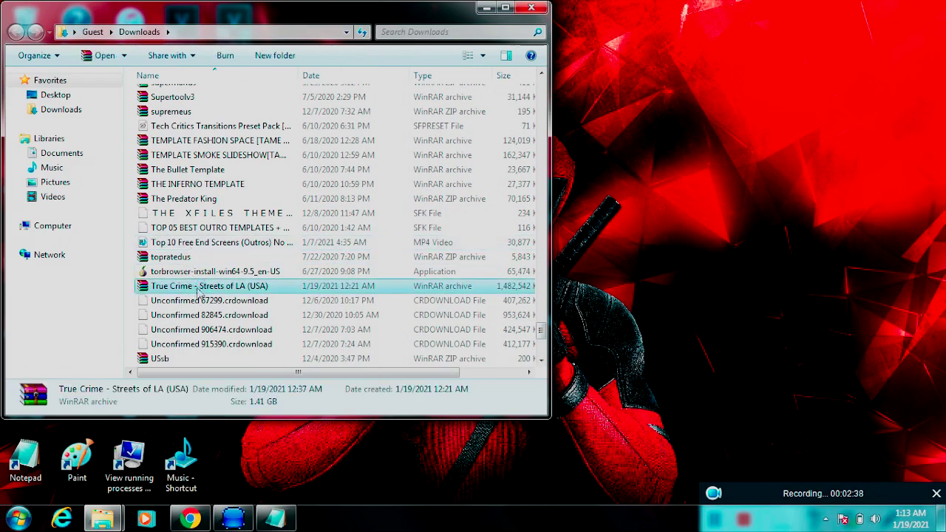
- Extract the True Crime archive with WinRAR into its suggested True Crime folder
right_click(272, 292)
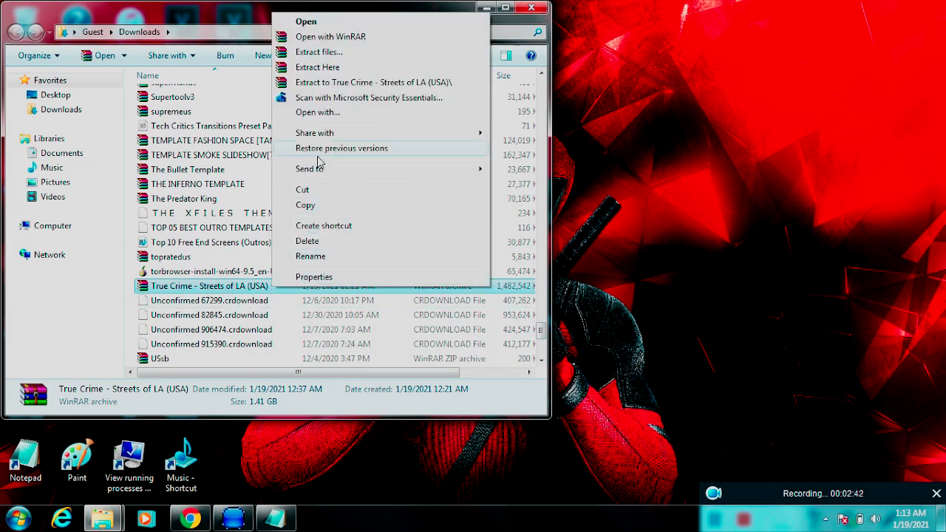
click(356, 51)
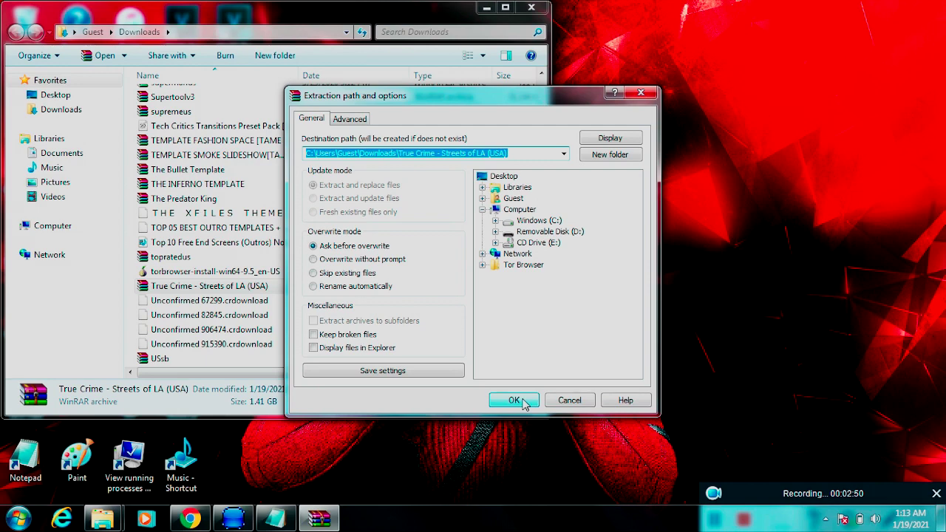
click(514, 400)
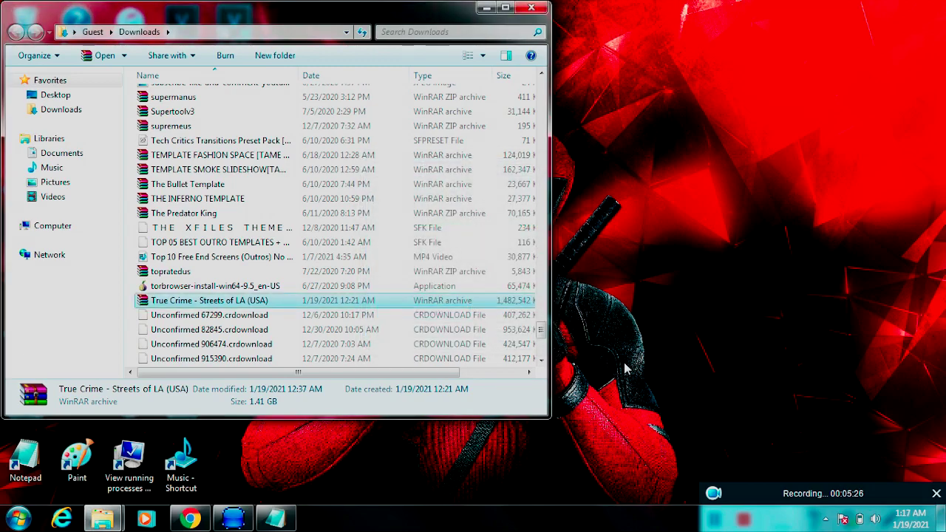
- Open the extracted True Crime folder to check the disc image and Vimm's Lair text file
scroll(413, 277, up, 15)
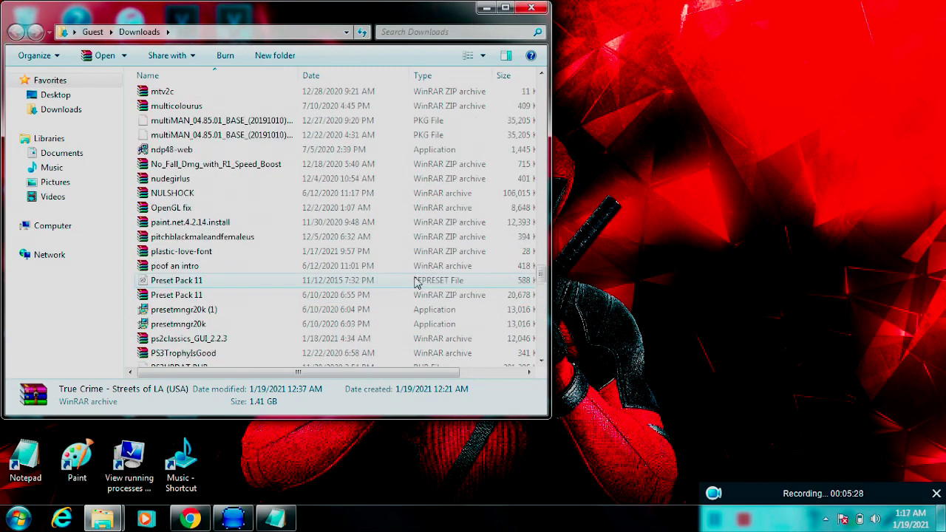
scroll(407, 278, up, 20)
scroll(370, 266, down, 18)
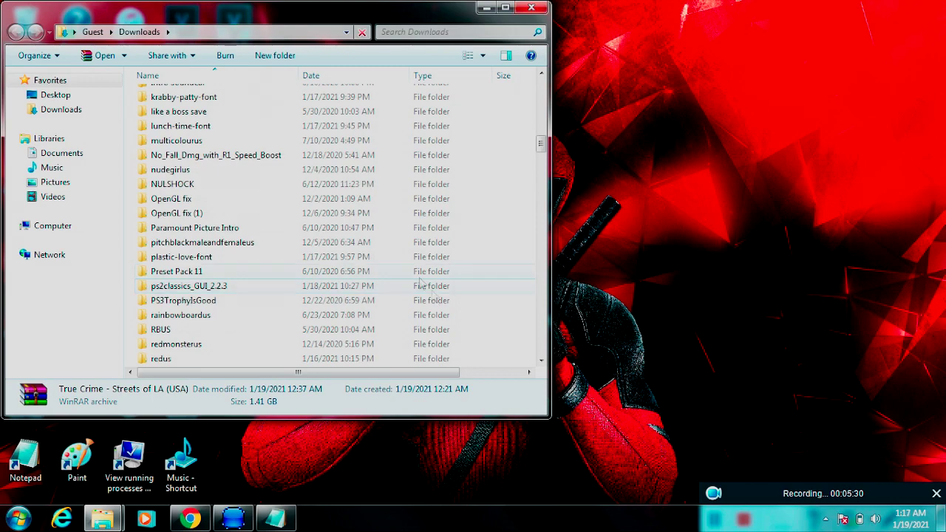
scroll(329, 244, down, 7)
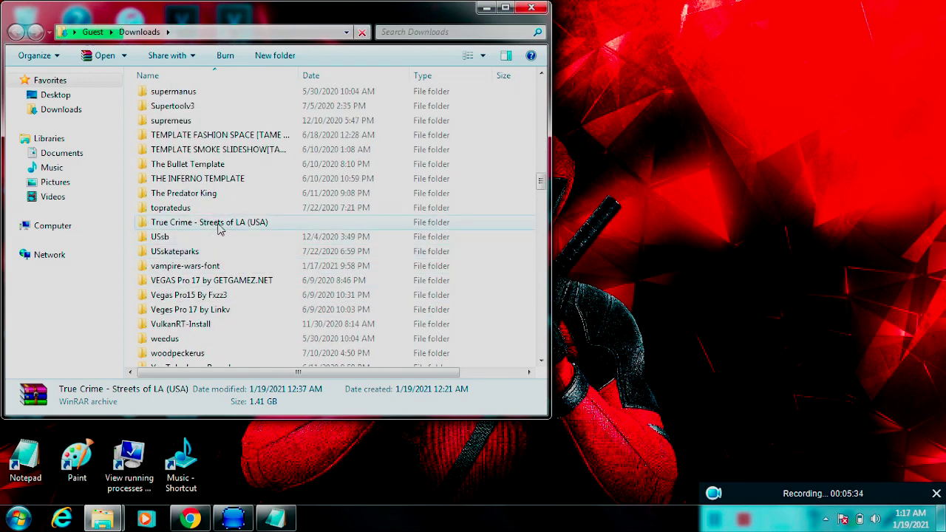
double_click(220, 224)
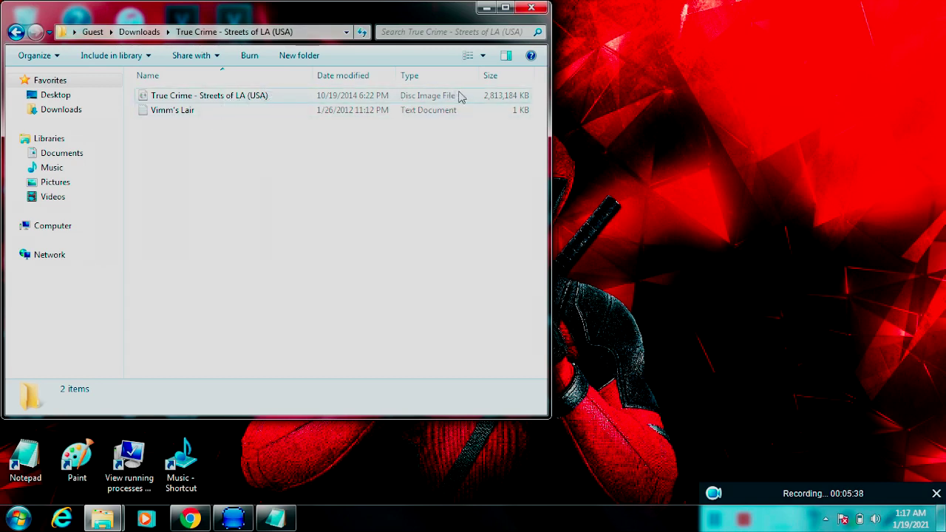
click(300, 95)
click(286, 201)
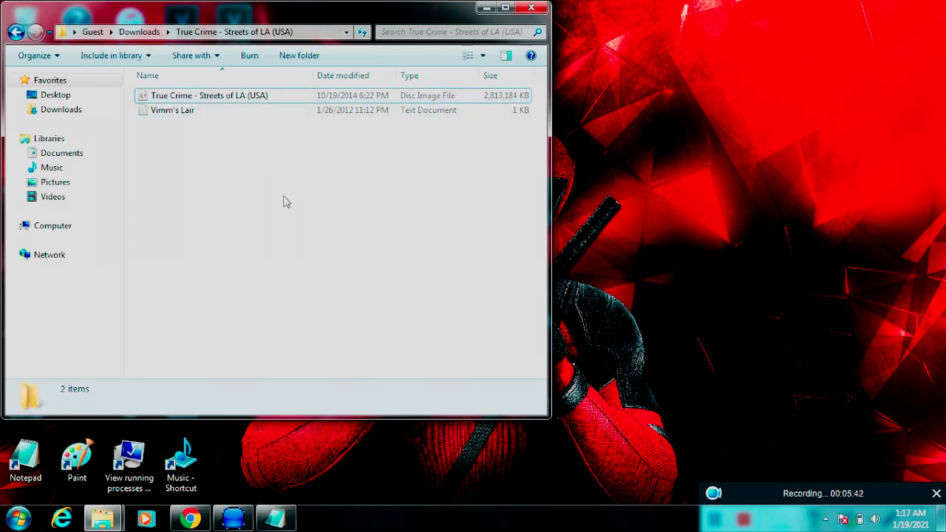
click(190, 519)
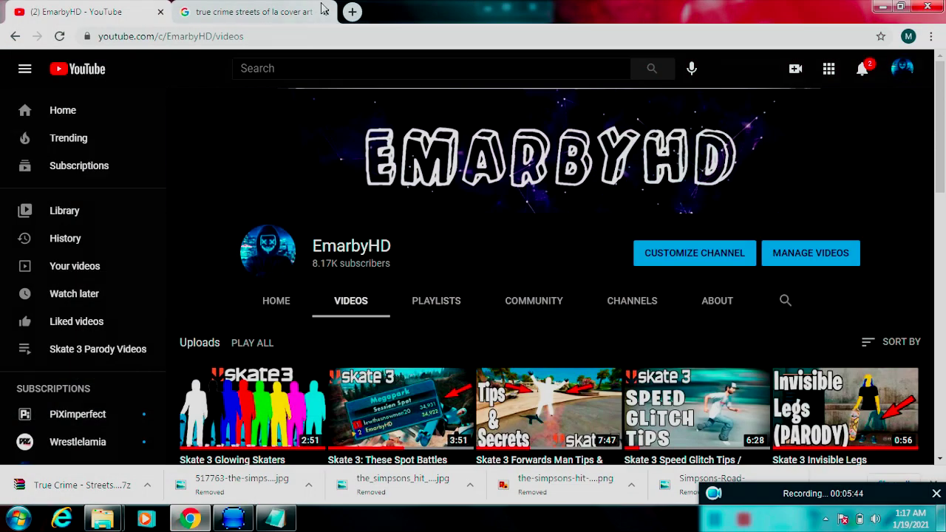
- Save the PS2 True Crime cover as ps2_truecrimestreetsofla_thumb.jpg into the True Crime folder
click(267, 9)
scroll(602, 234, down, 2)
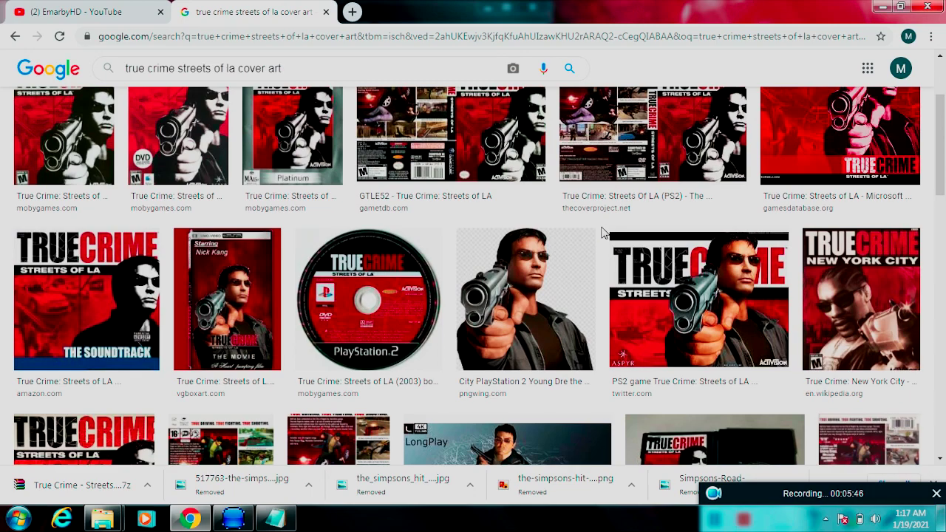
scroll(603, 234, up, 1)
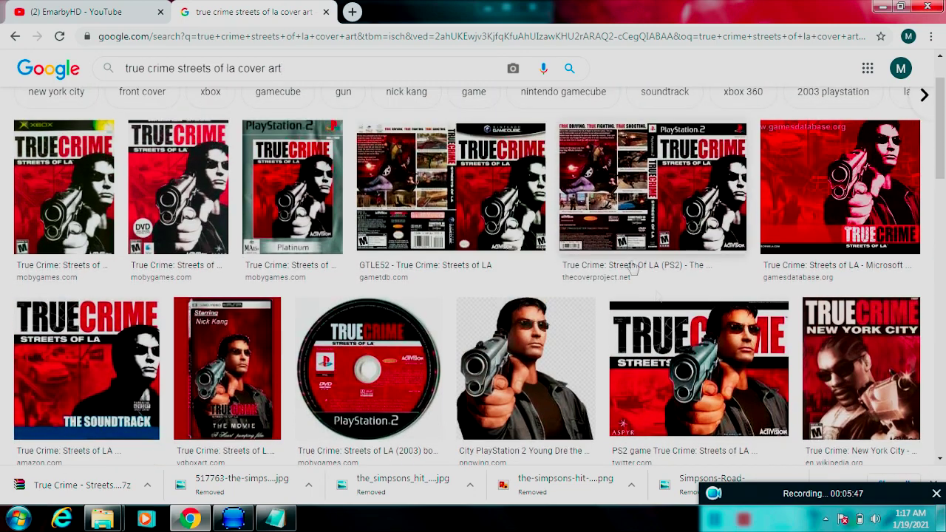
click(668, 328)
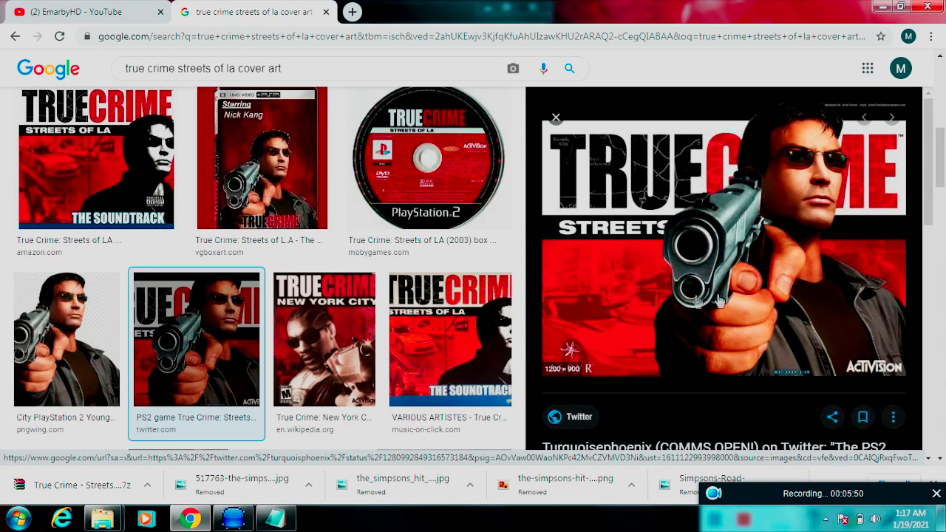
right_click(711, 248)
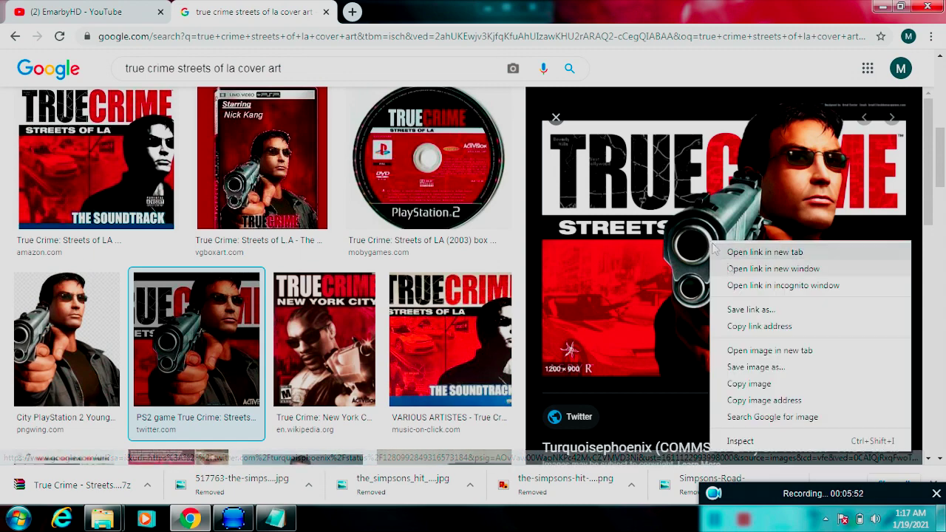
click(751, 369)
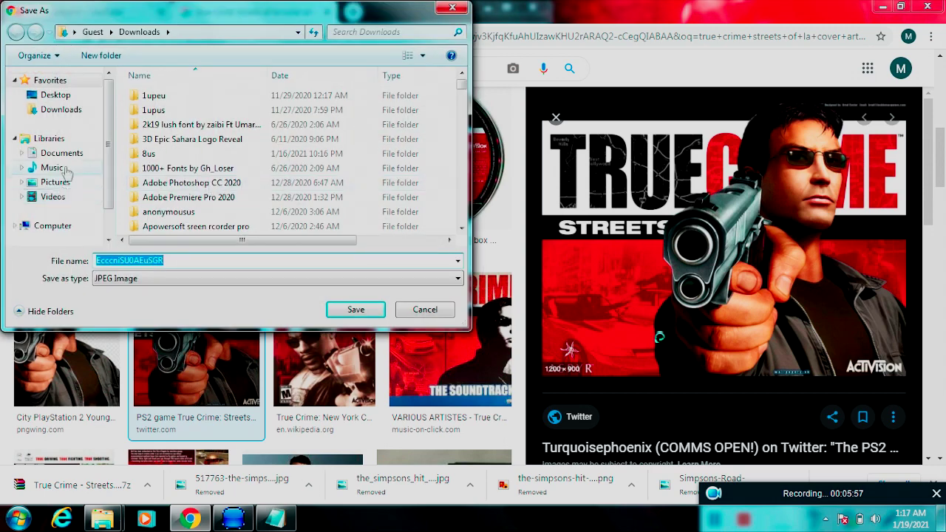
click(222, 196)
scroll(227, 186, down, 10)
scroll(227, 186, down, 8)
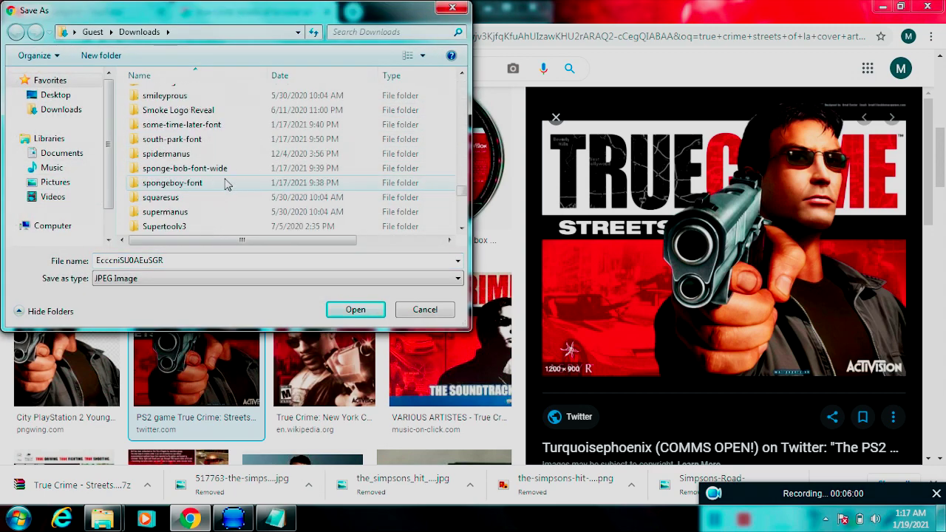
scroll(217, 162, up, 1)
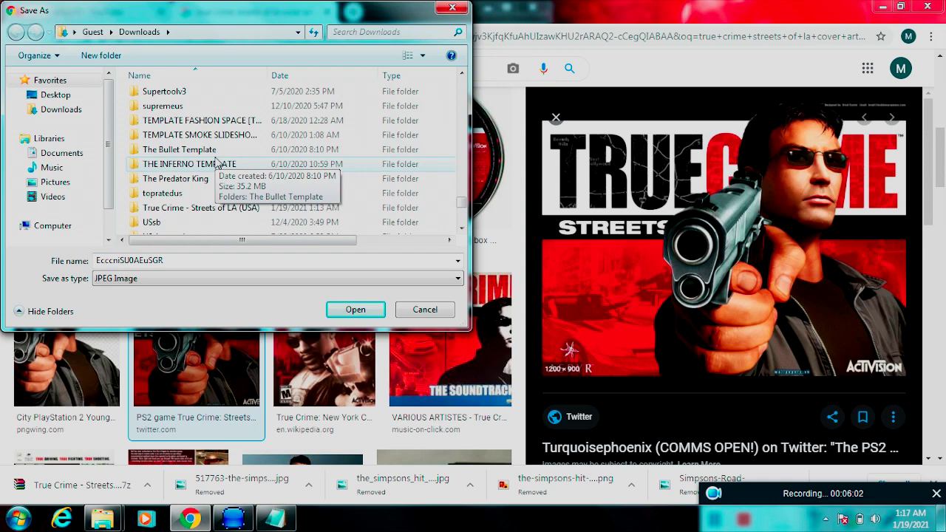
click(205, 210)
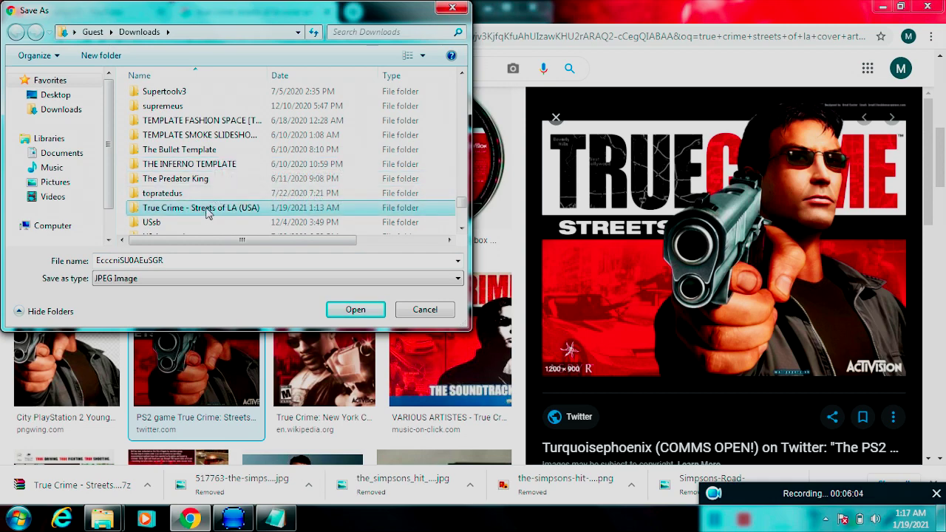
double_click(207, 211)
click(356, 309)
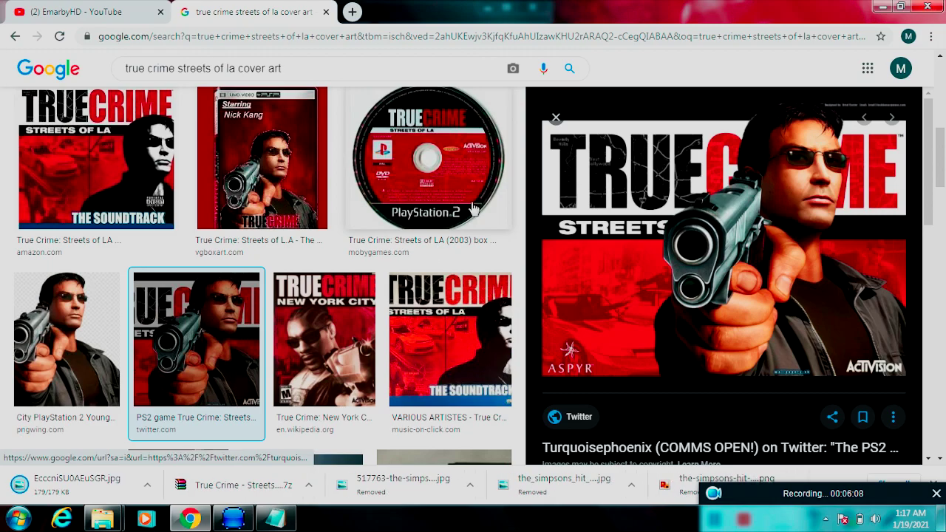
click(556, 117)
- Save the second, PS2 Cover Project cover image into the same True Crime folder
scroll(298, 243, up, 2)
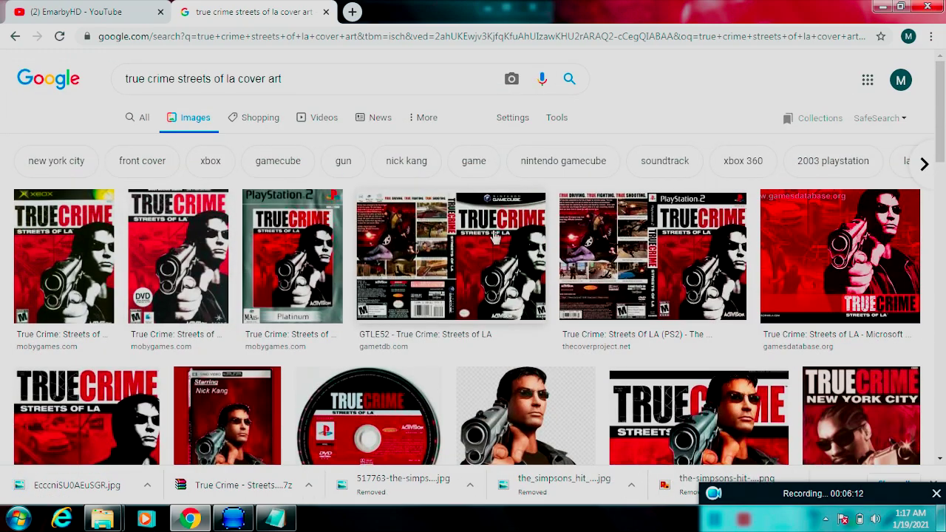
click(680, 257)
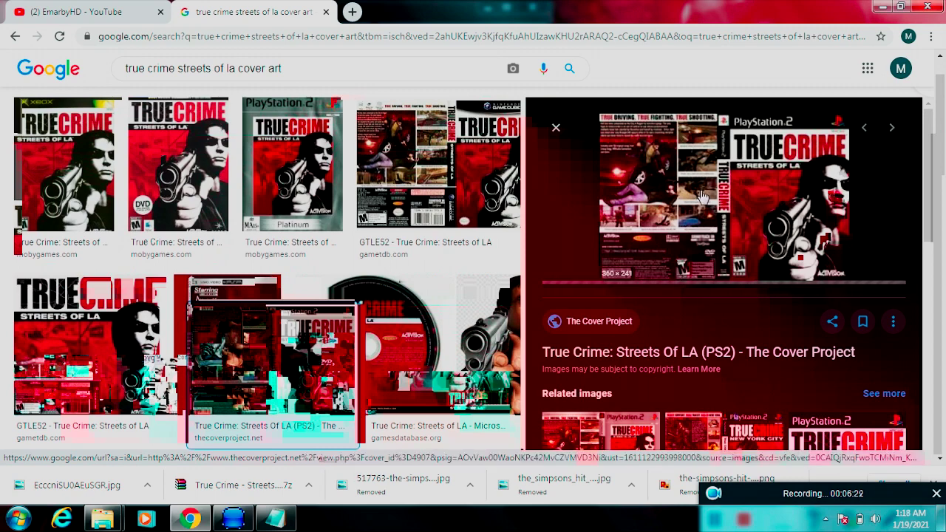
scroll(700, 199, down, 3)
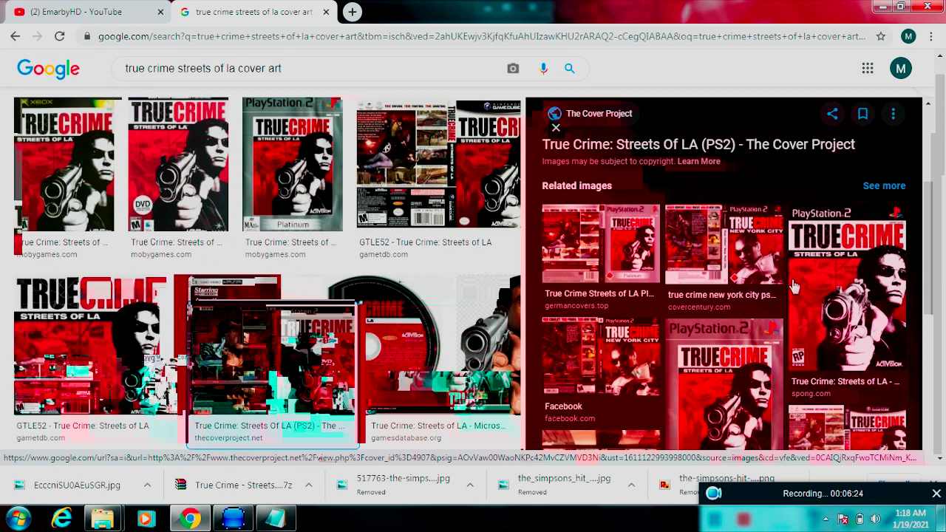
scroll(794, 287, up, 3)
right_click(734, 221)
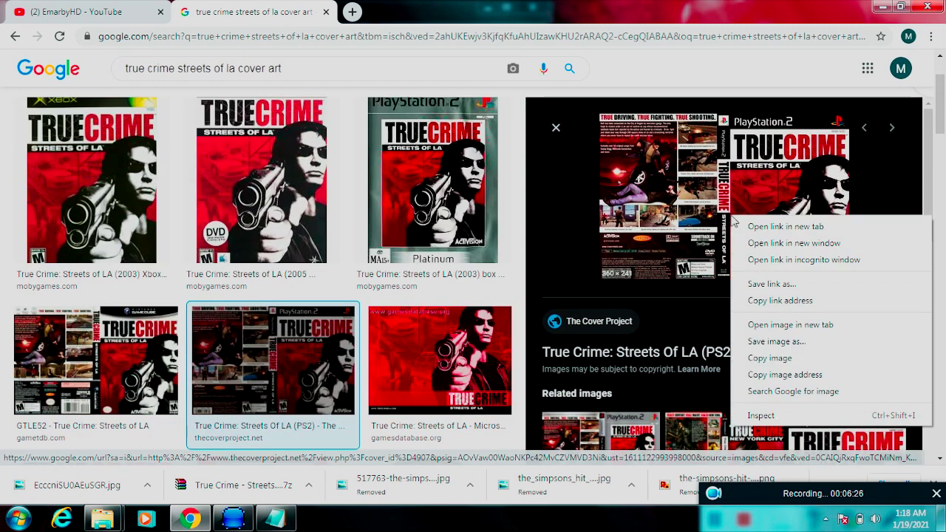
click(776, 342)
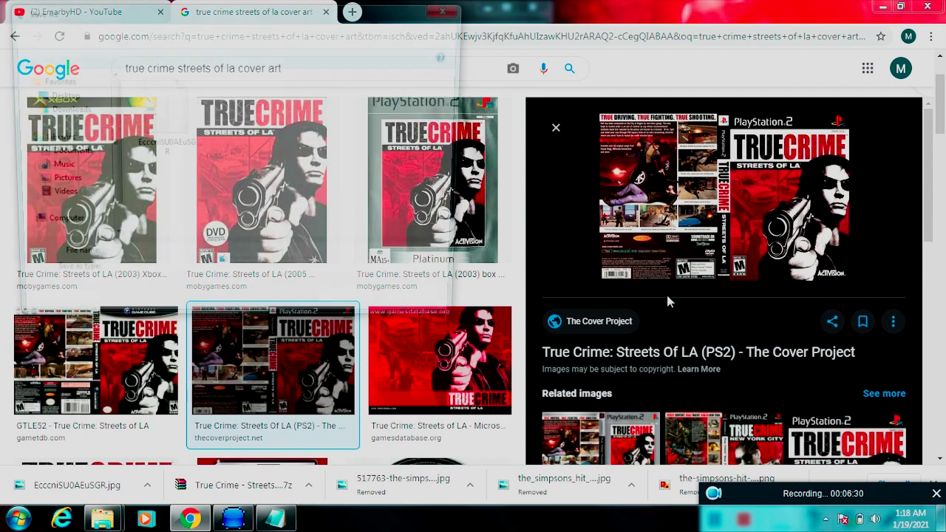
click(355, 310)
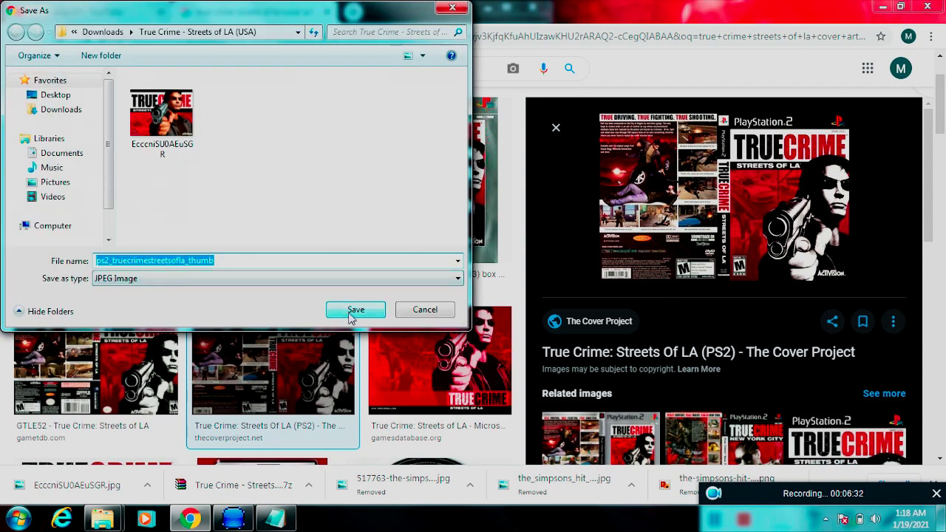
click(556, 127)
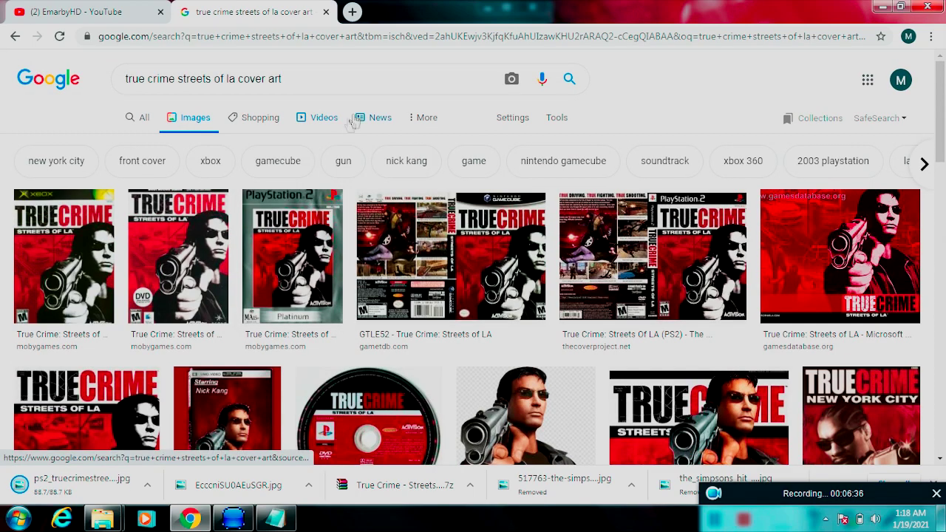
- Restore PS2 Classics GUI, close the True Crime folder window, and return to the Encrypt page
click(190, 518)
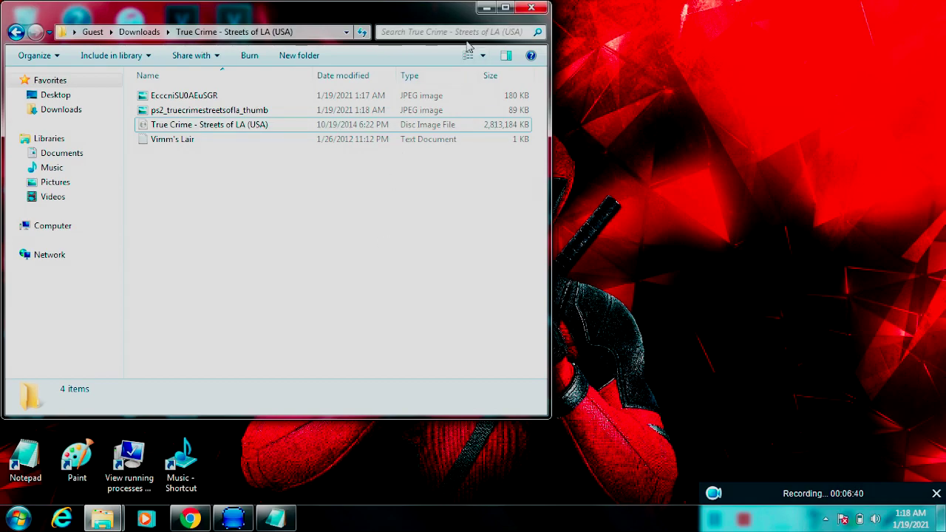
drag(453, 13, 846, 37)
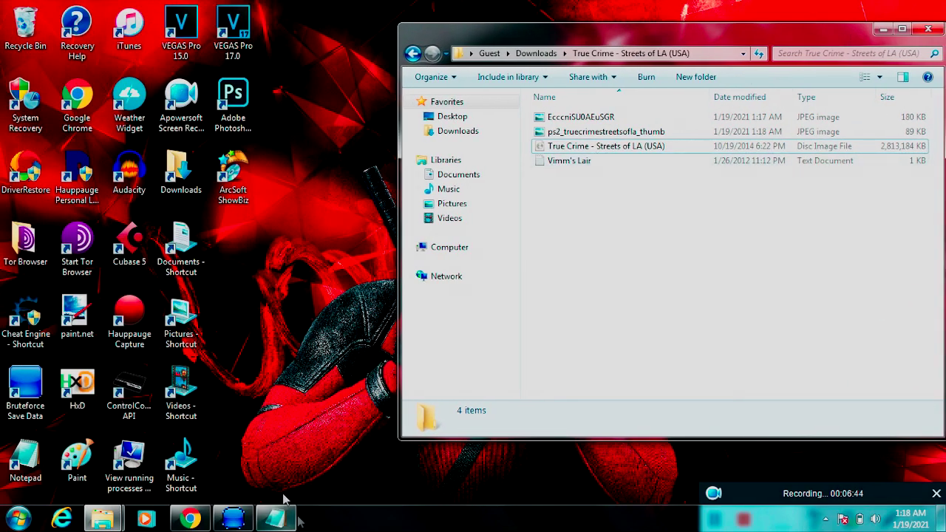
click(229, 519)
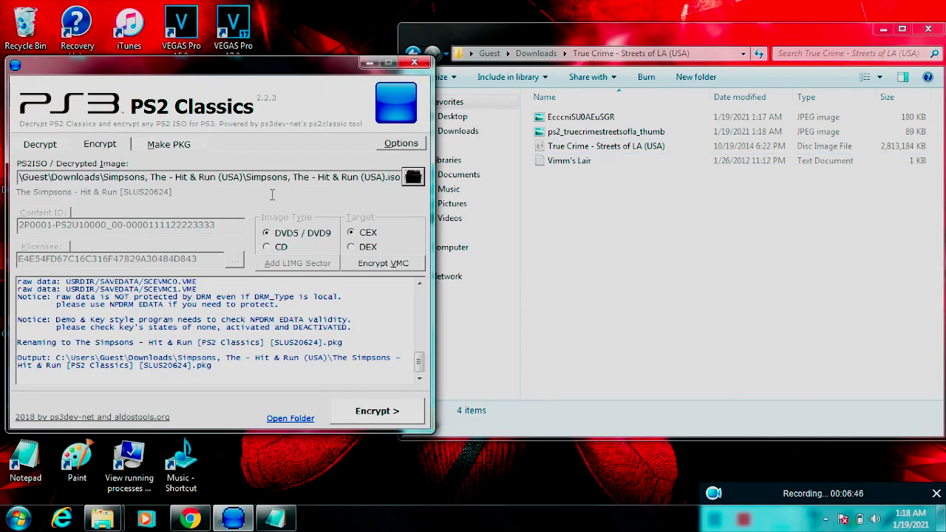
drag(255, 65, 266, 52)
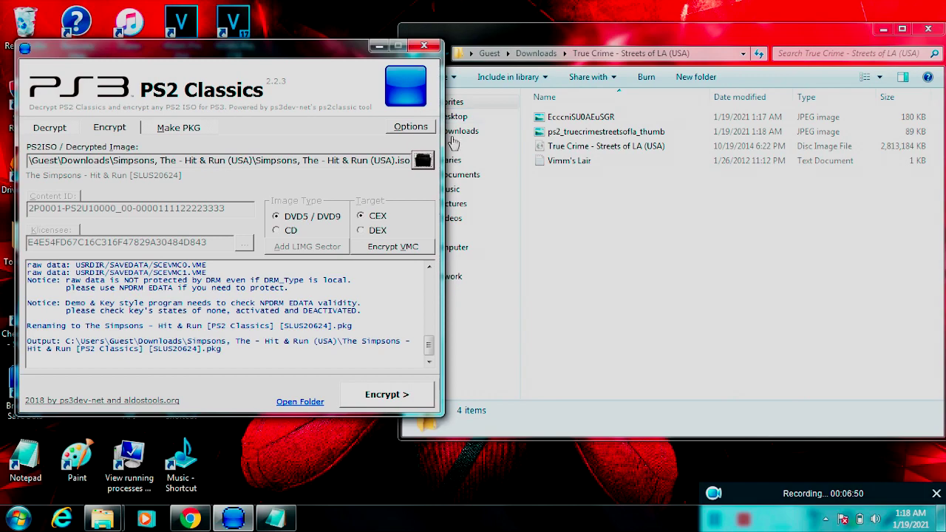
click(928, 29)
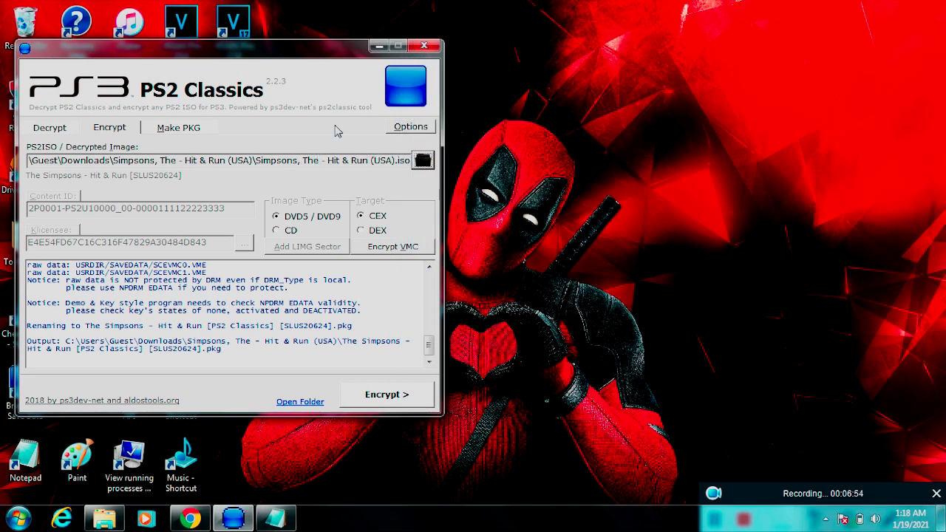
click(408, 126)
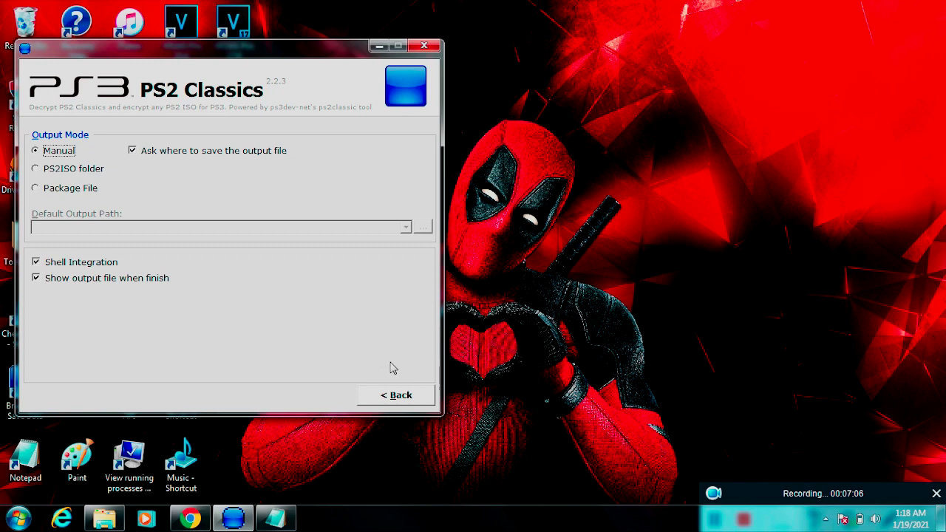
click(389, 394)
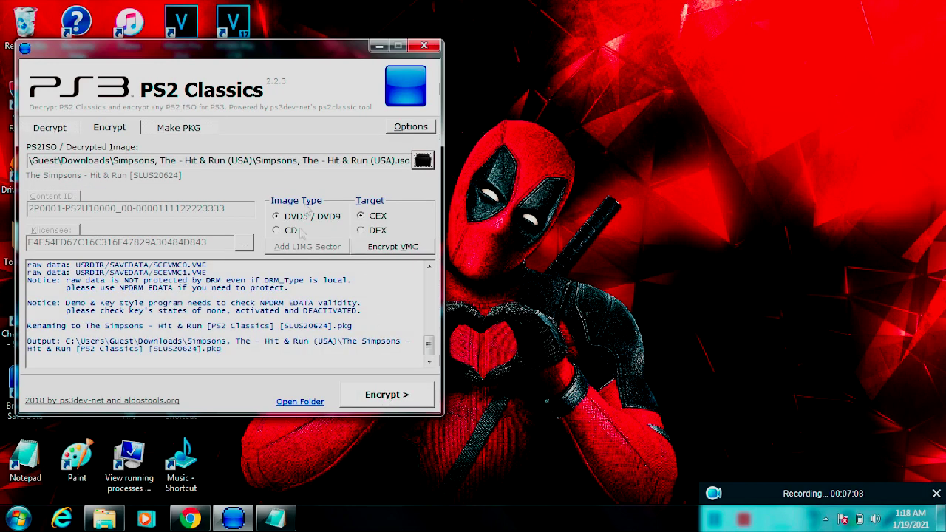
- Load the True Crime - Streets of LA (USA) ISO from Downloads, showing title ID SLUS-20550
click(424, 163)
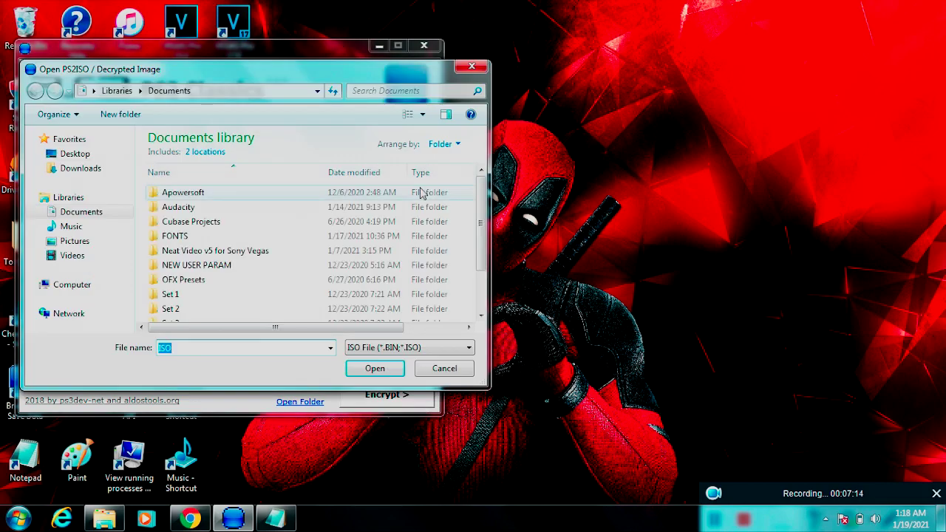
click(214, 294)
scroll(222, 244, down, 2)
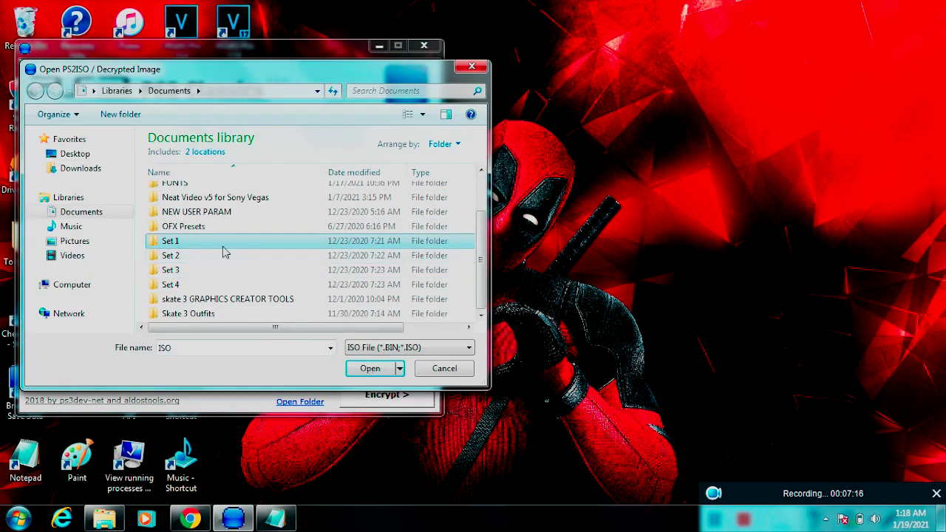
click(80, 169)
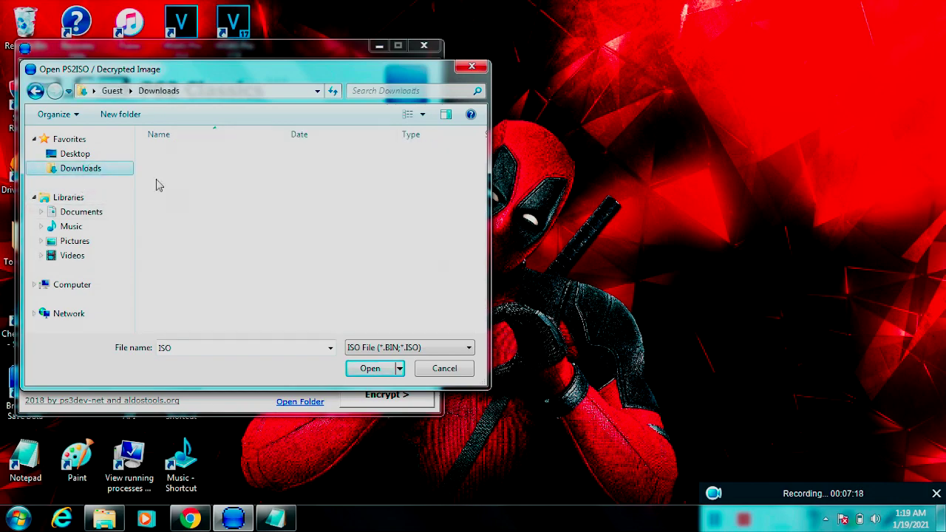
scroll(196, 236, down, 20)
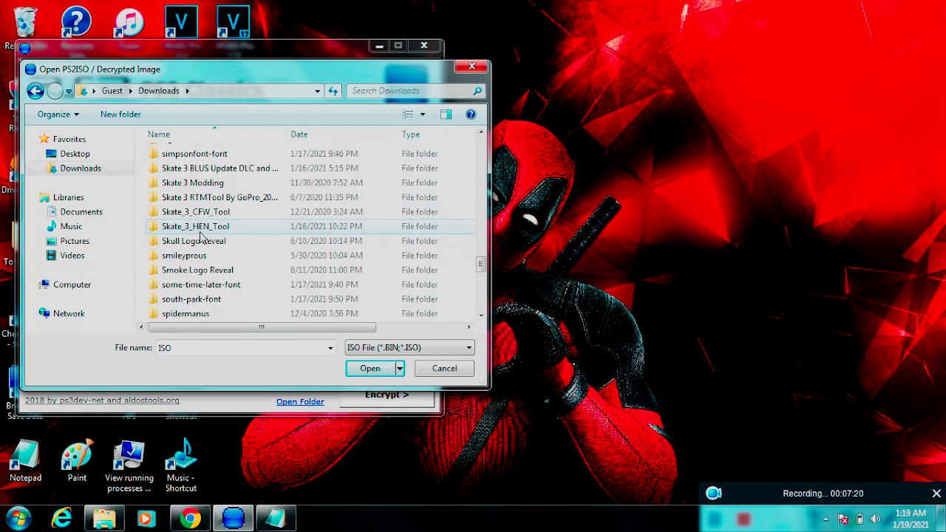
scroll(203, 232, down, 3)
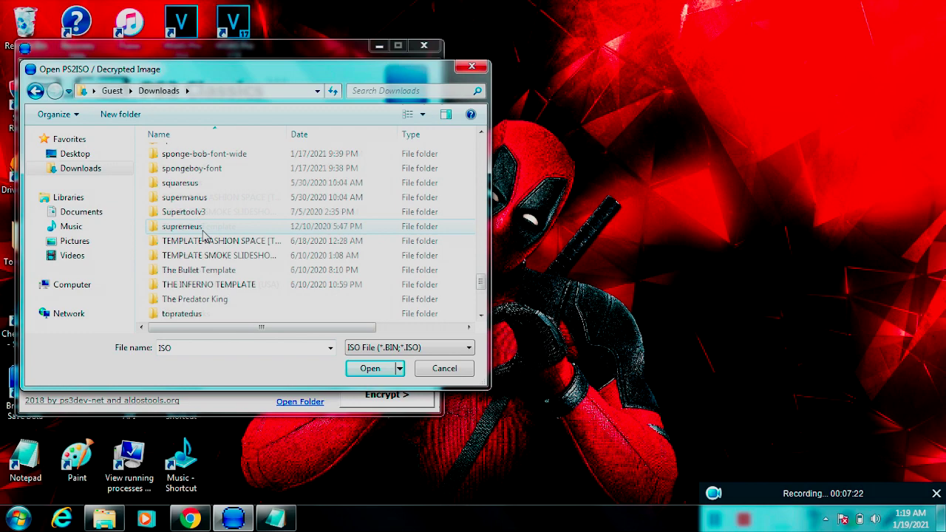
double_click(218, 242)
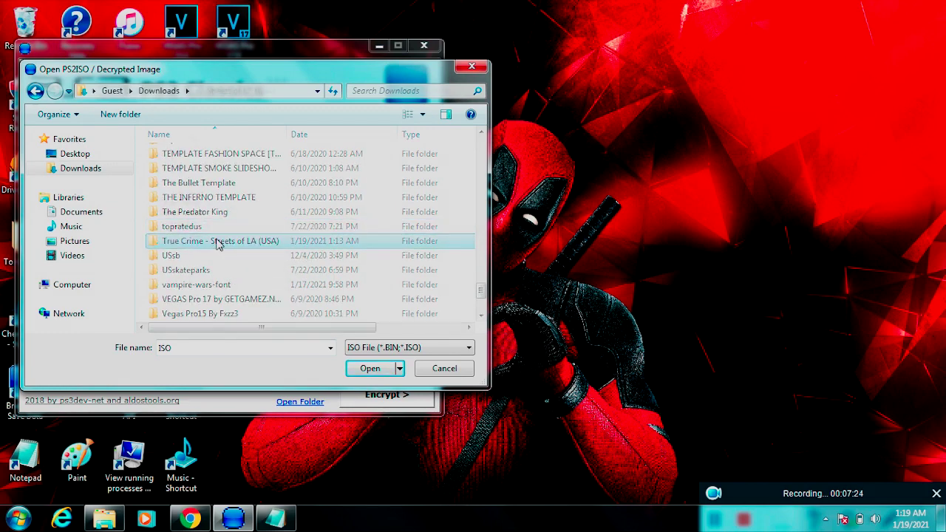
click(186, 197)
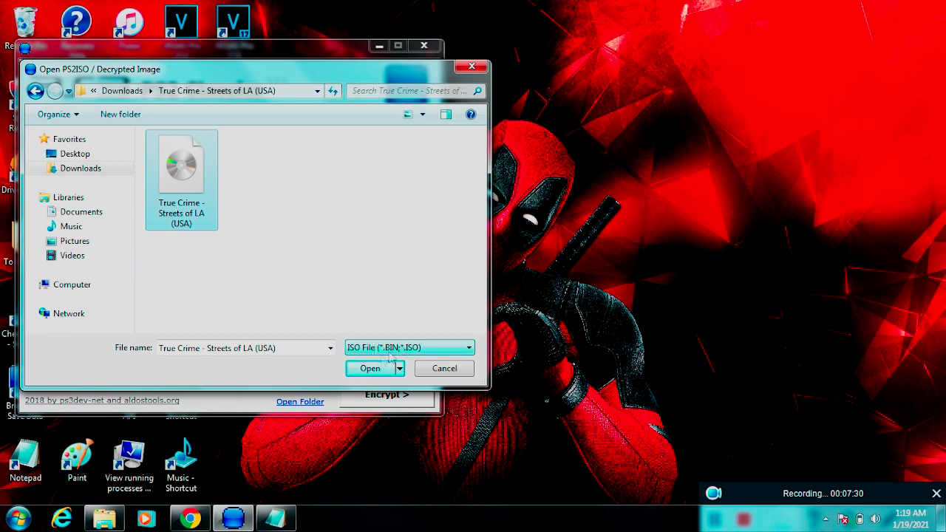
click(375, 370)
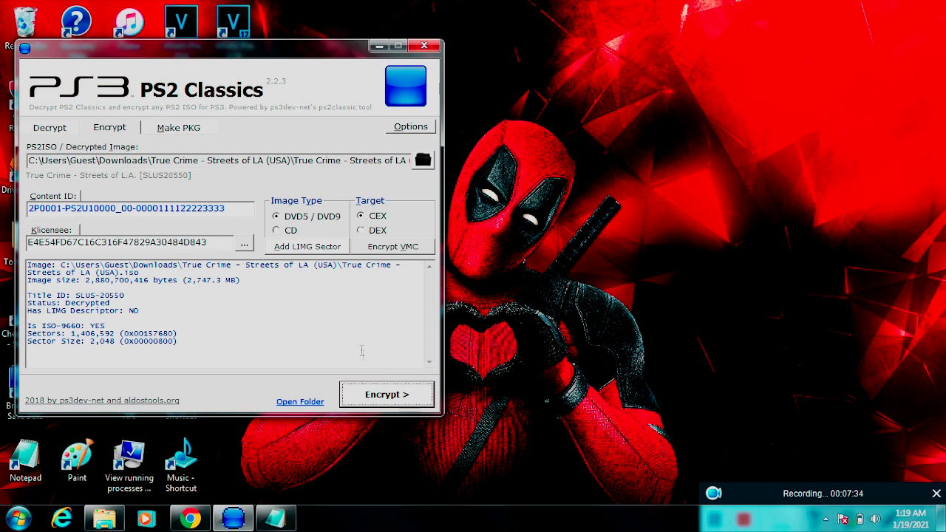
- Encrypt the True Crime ISO with the LIMG segment appended, saving the result in its folder
click(394, 390)
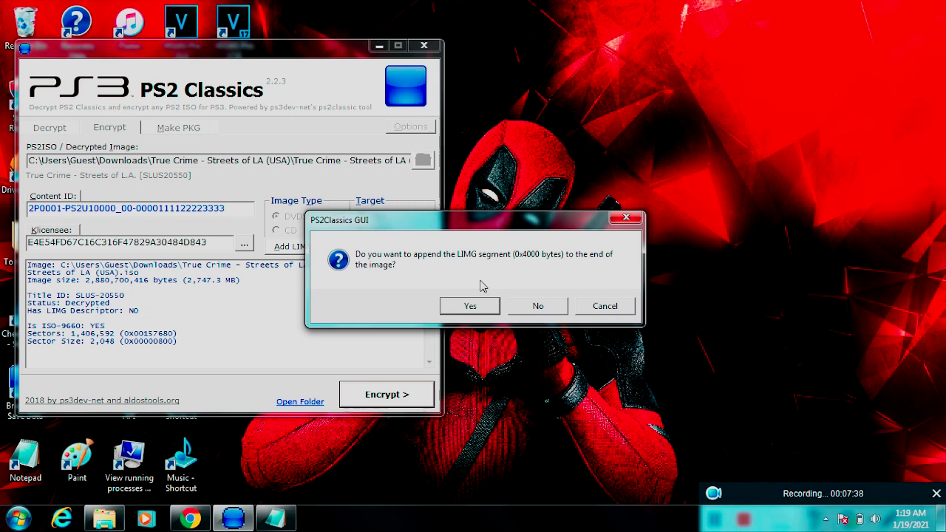
click(470, 307)
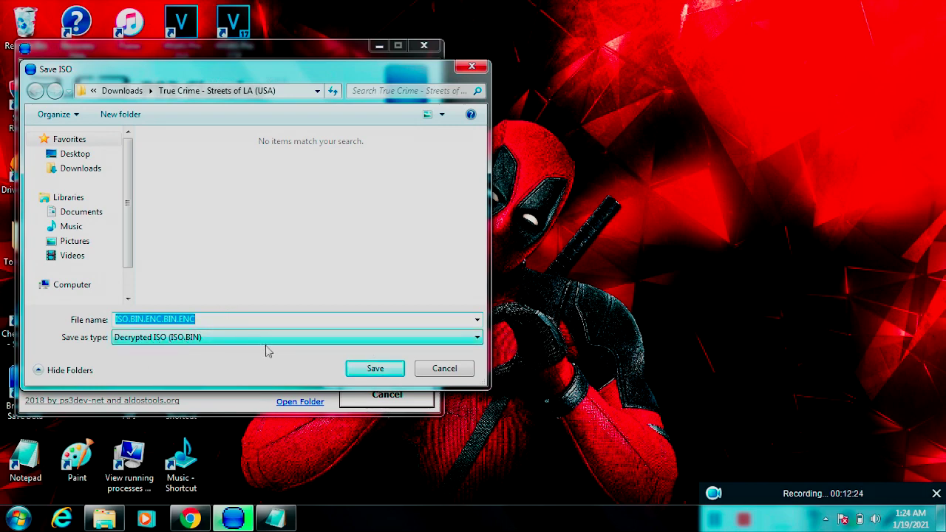
click(393, 369)
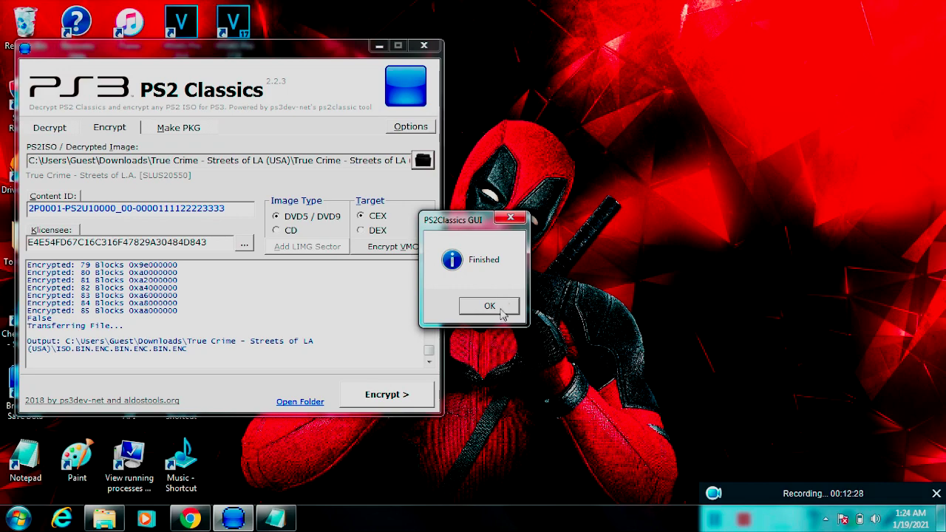
- Close the Finished message and rename the encrypted output file to ISO.BIN.ENC
click(506, 309)
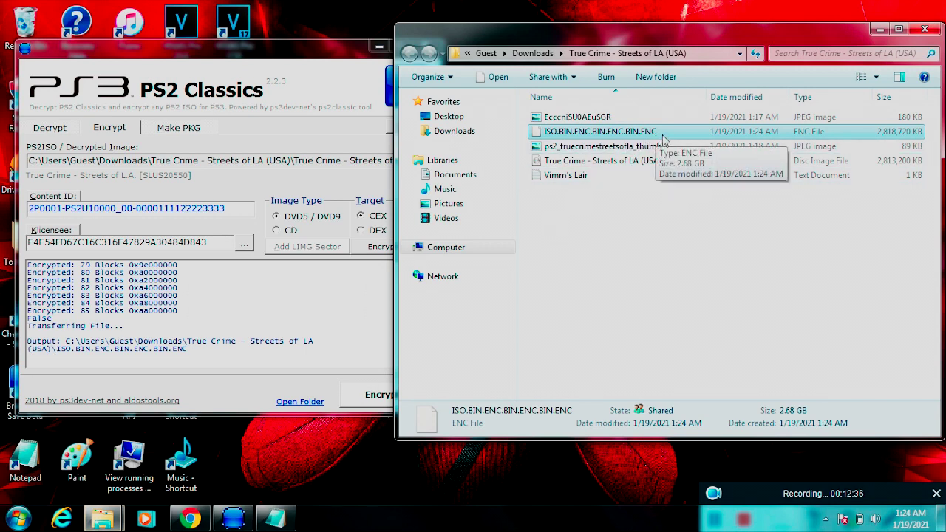
click(660, 133)
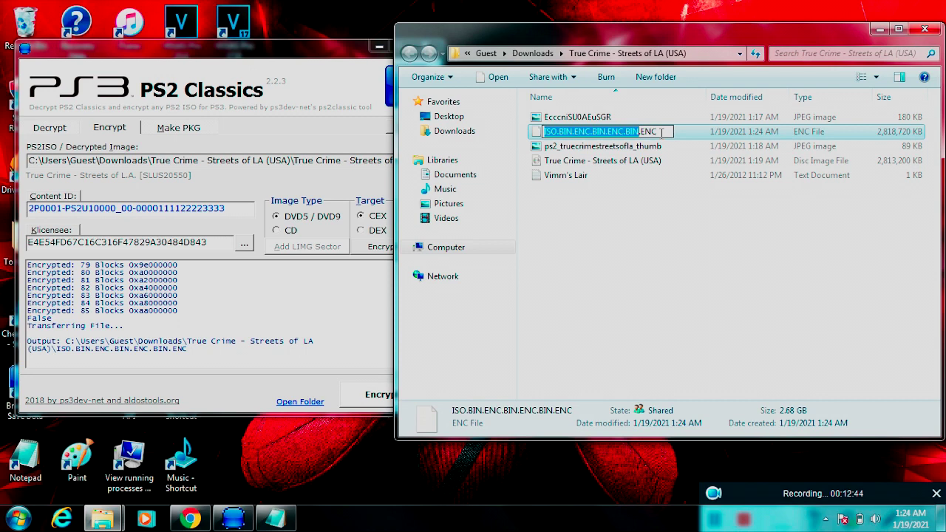
key(BackSpace)
text(ISO)
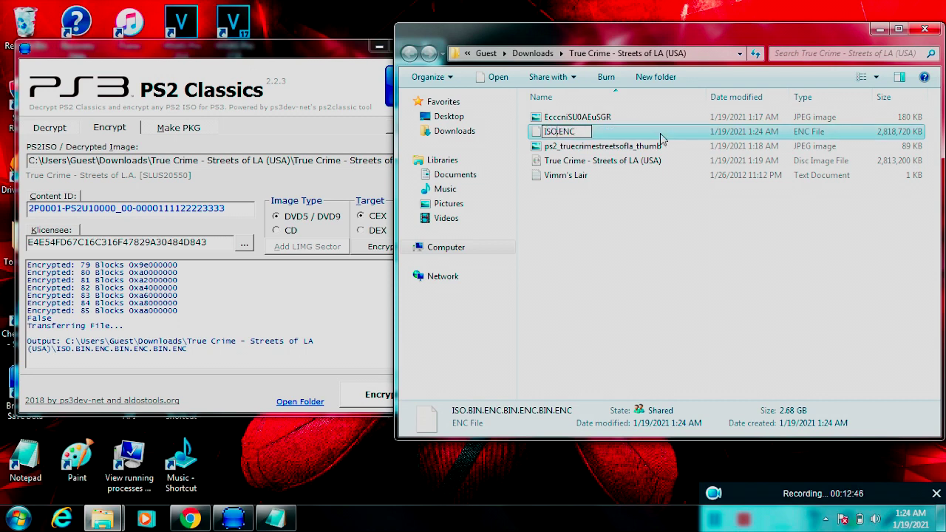
text(.BIN)
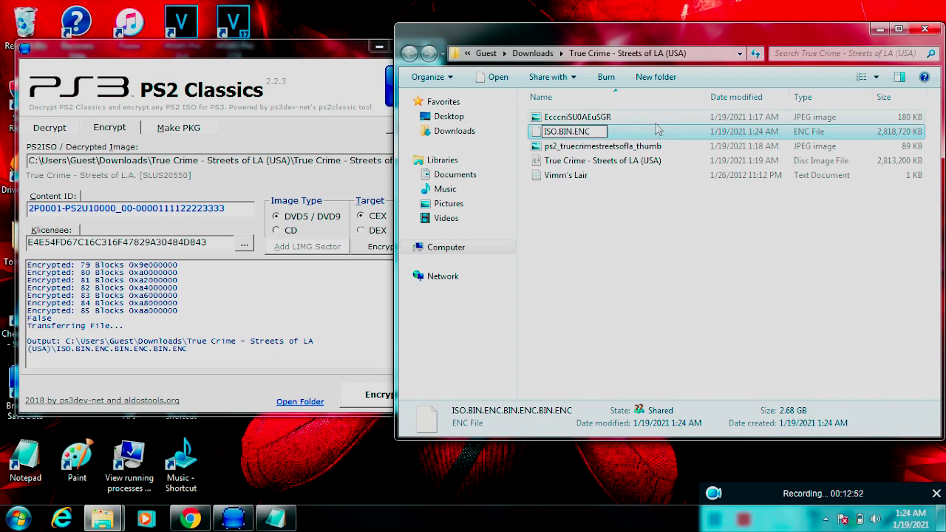
click(620, 195)
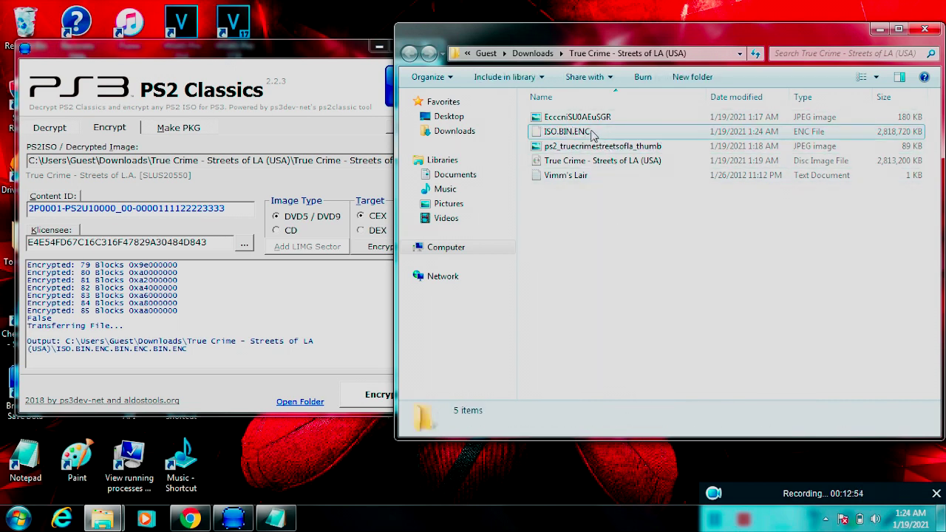
- Check the renamed ISO.BIN.ENC file's details (2,818,720 KB), then return to PS2 Classics
click(591, 133)
click(613, 224)
click(328, 56)
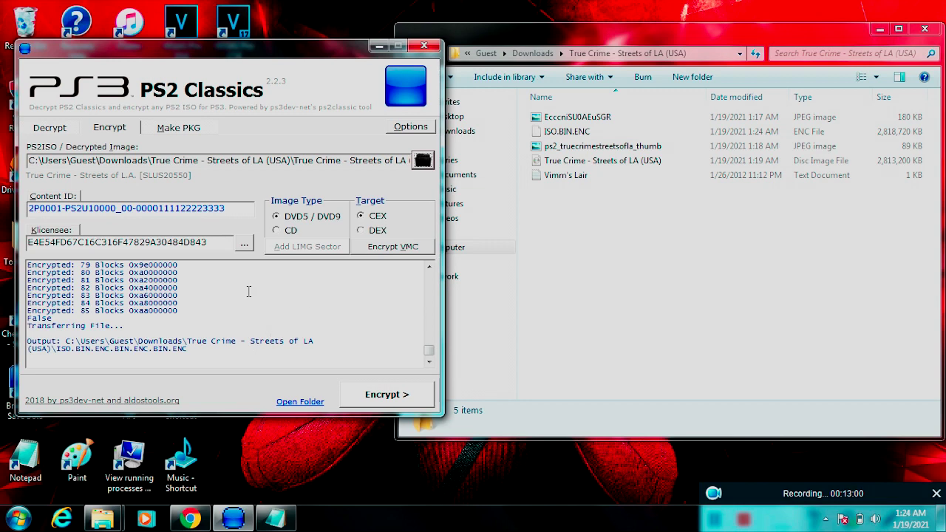
- On the Make PKG page, set the ICON0 icon to the ps2_truecrimestreetsofla_thumb image
click(180, 129)
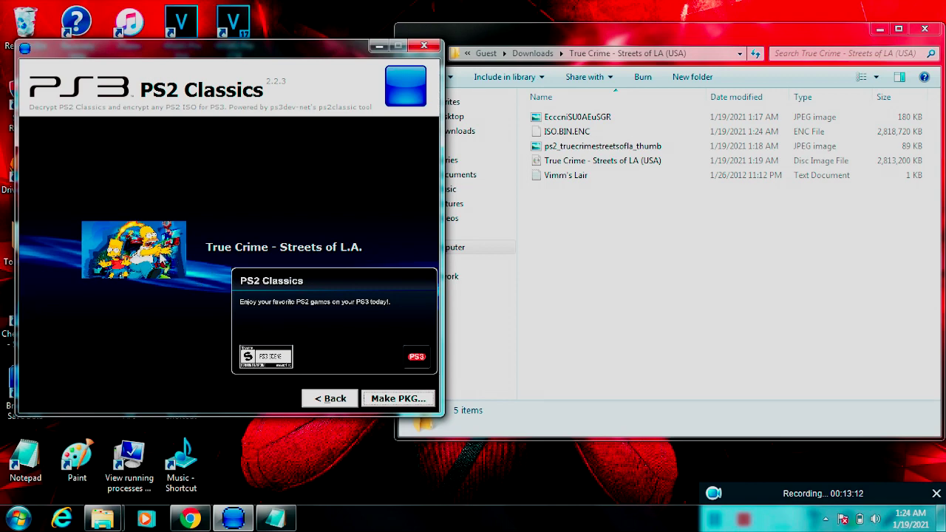
click(159, 258)
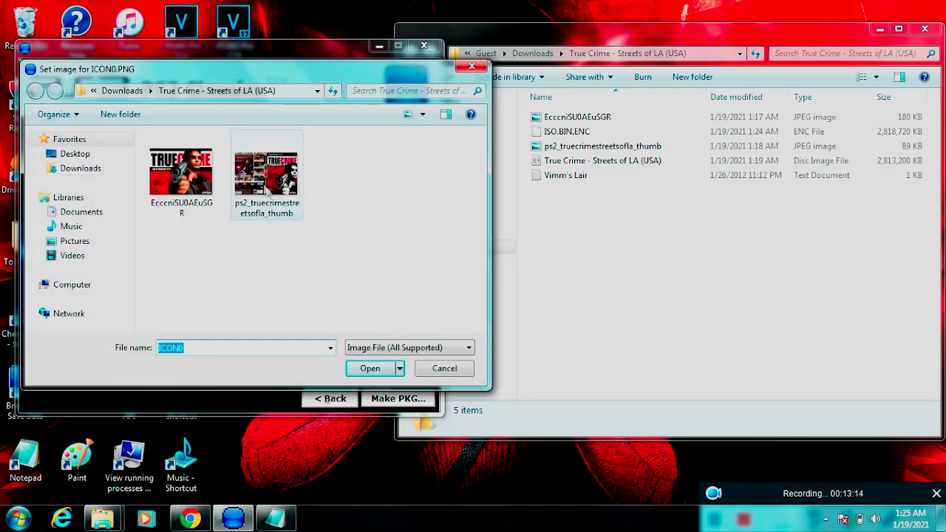
click(260, 191)
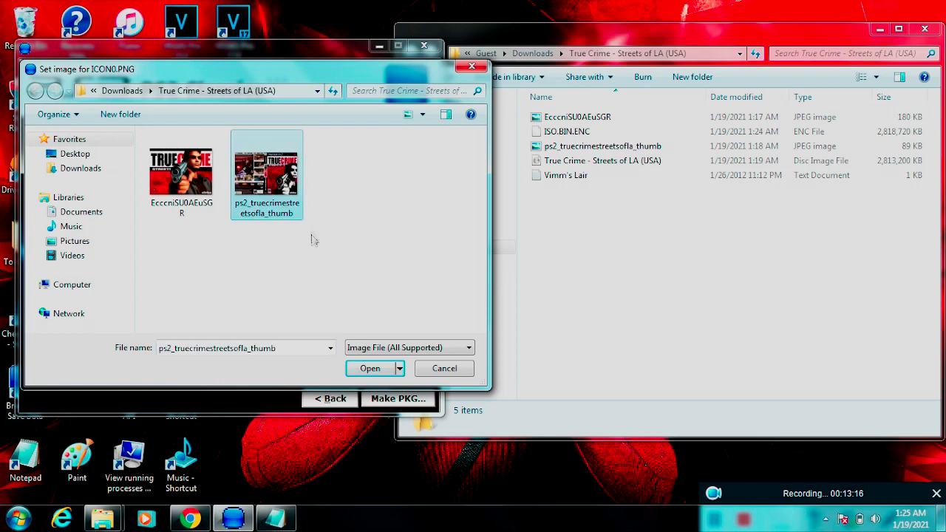
click(368, 368)
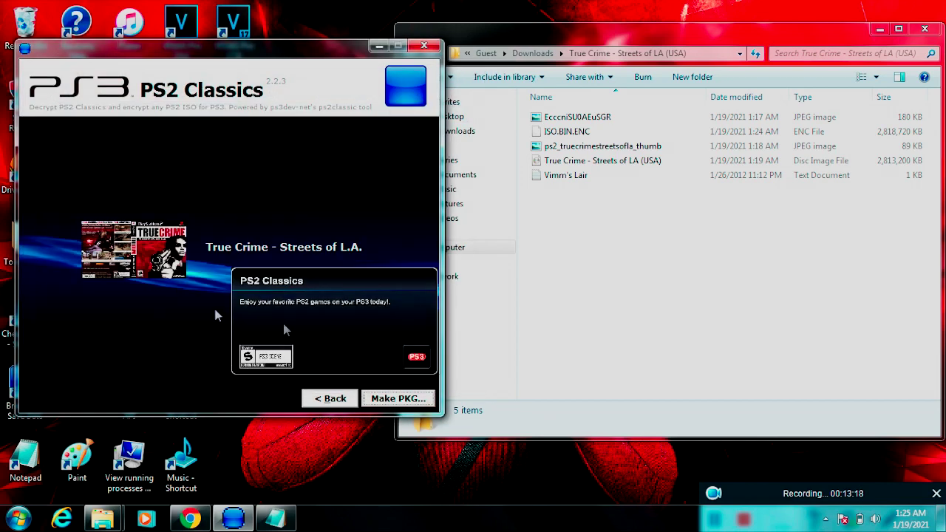
- Set the PIC1 background to the EcccniSU0AEuSGR artwork
click(230, 187)
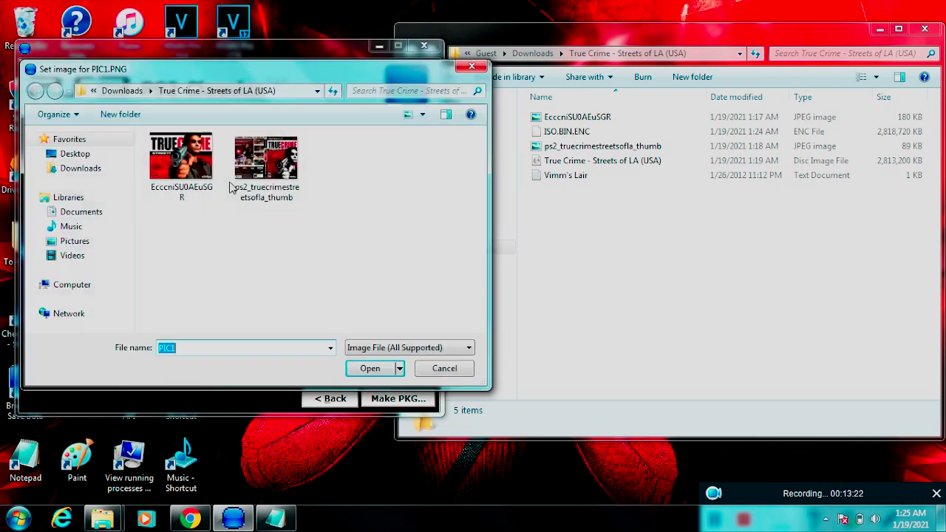
click(190, 170)
click(370, 368)
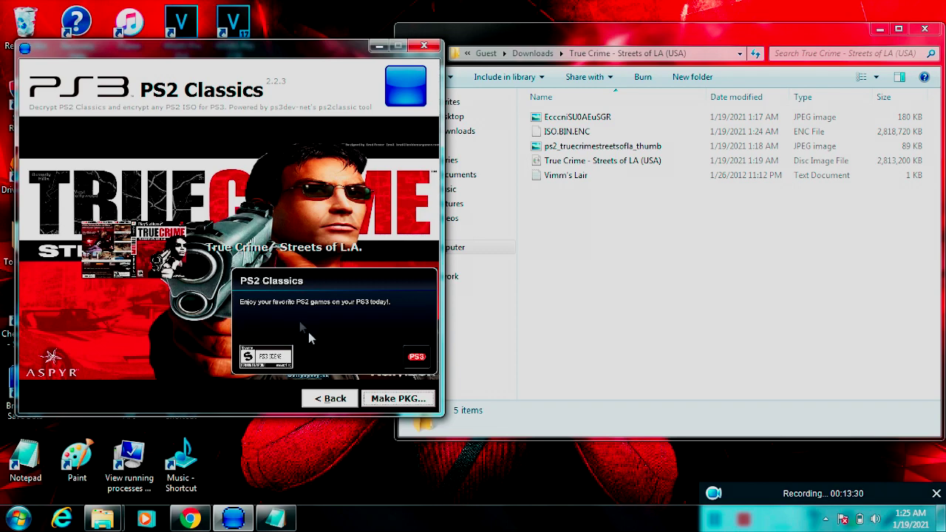
click(392, 399)
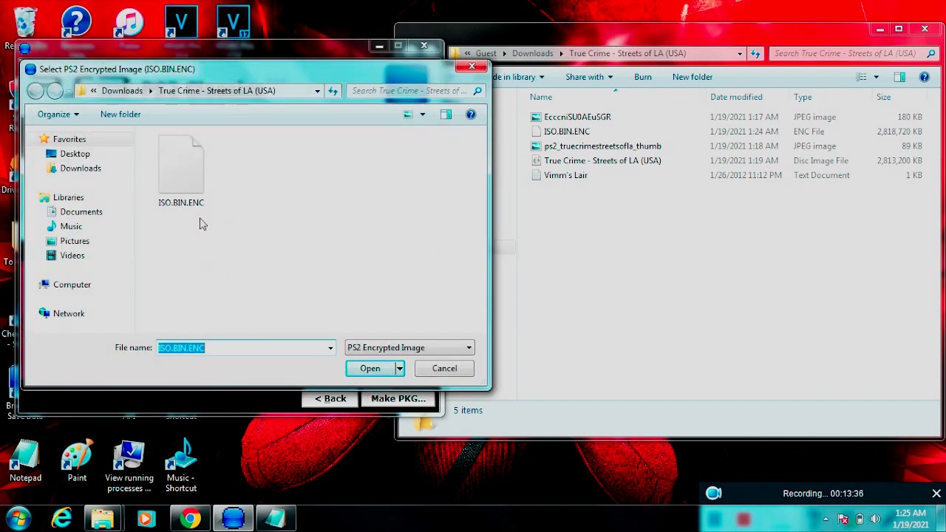
- Build the True Crime PKG from ISO.BIN.ENC, skipping the missing SLUS_205.50 CONFIG file
double_click(190, 180)
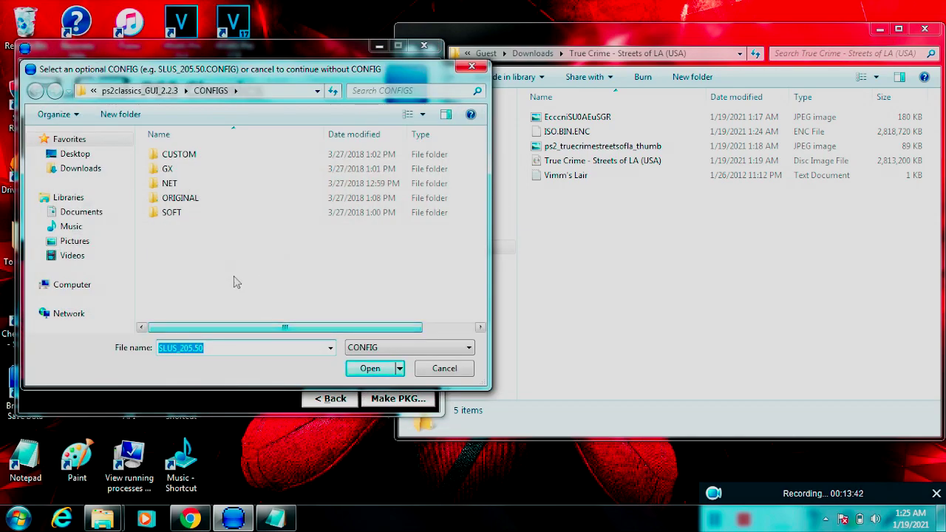
double_click(198, 173)
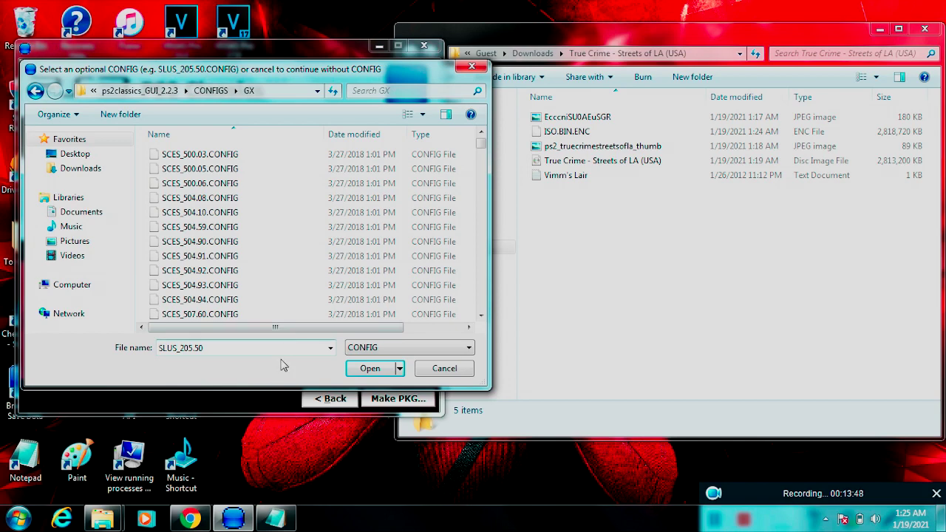
click(308, 348)
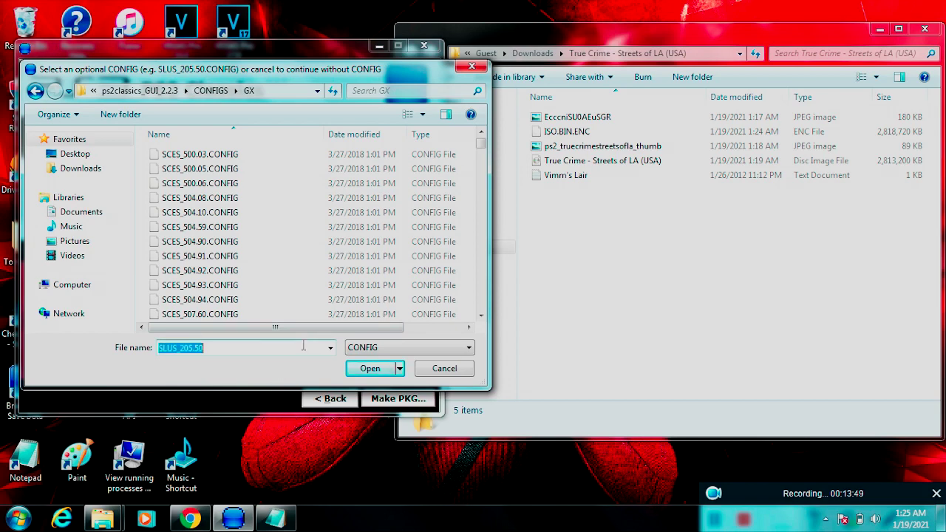
click(359, 371)
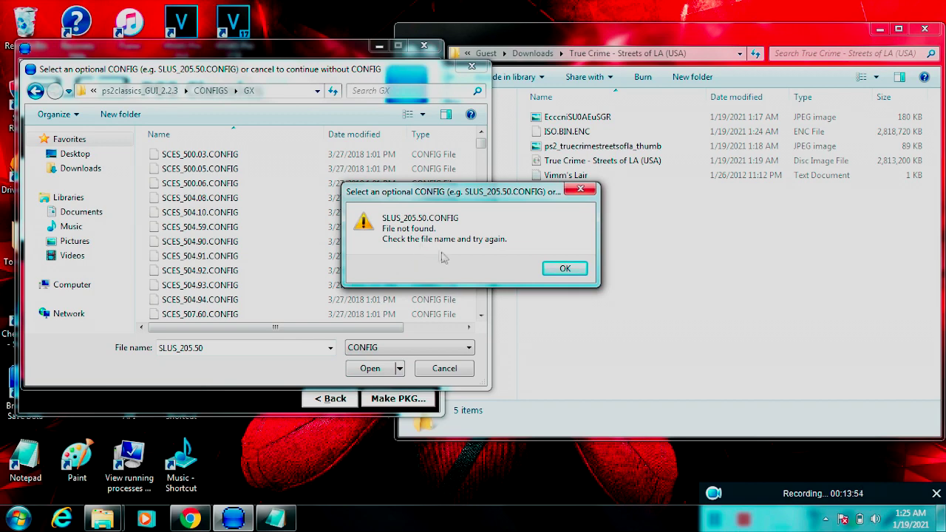
click(576, 192)
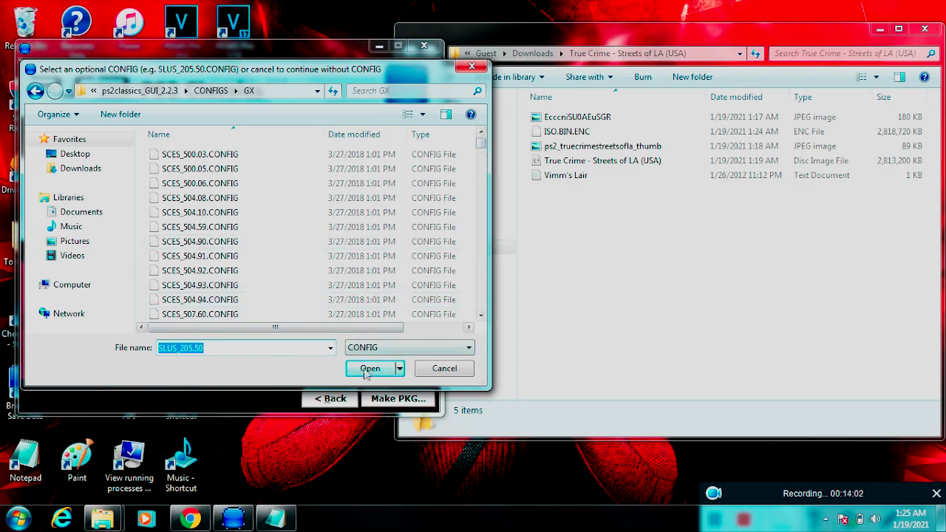
click(441, 369)
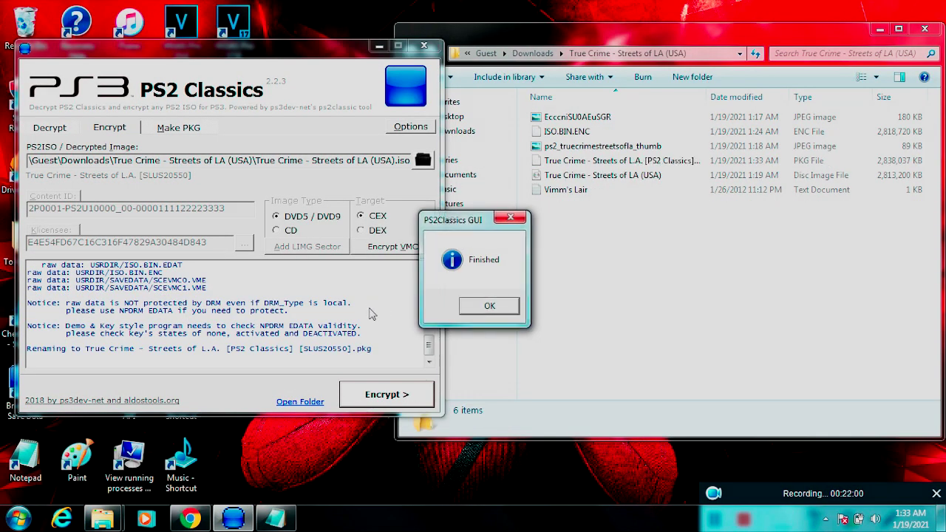
- Close the Finished message and show the new .pkg's full name and 2.70 GB size in Explorer
click(490, 306)
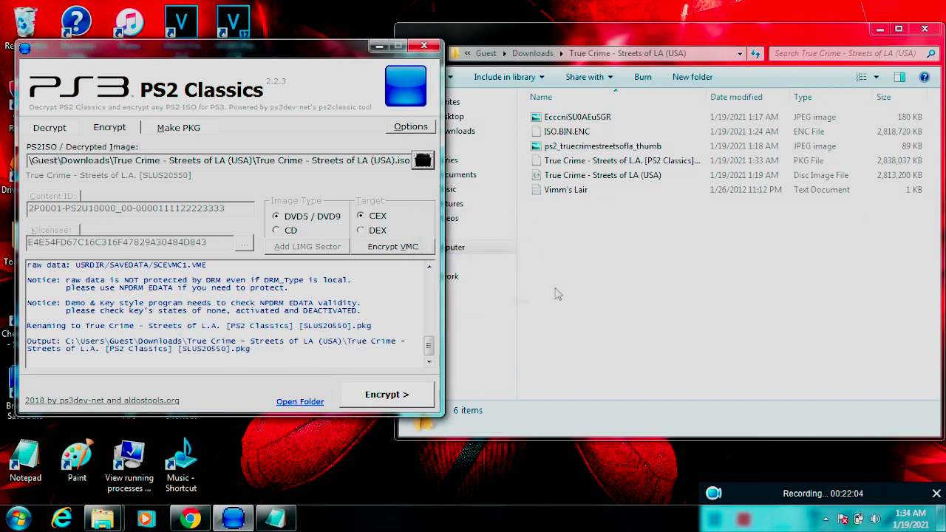
click(632, 290)
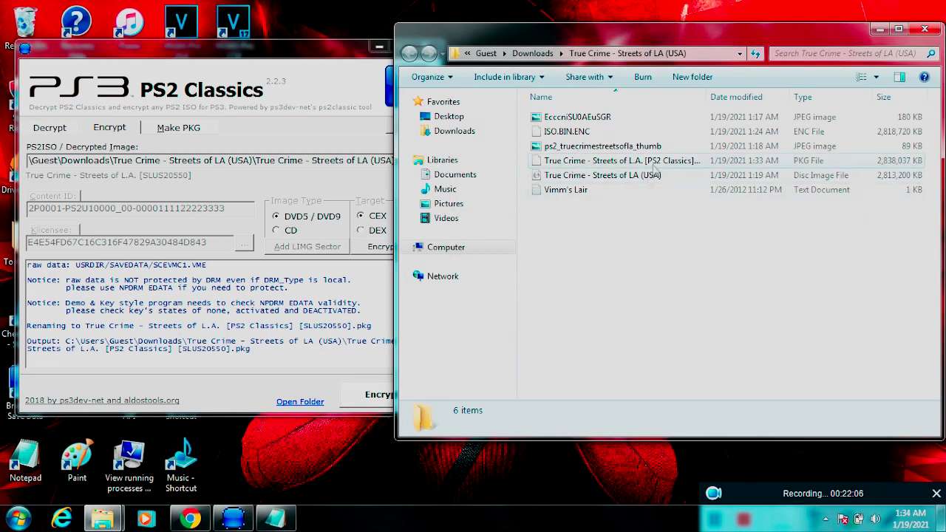
drag(708, 99, 779, 119)
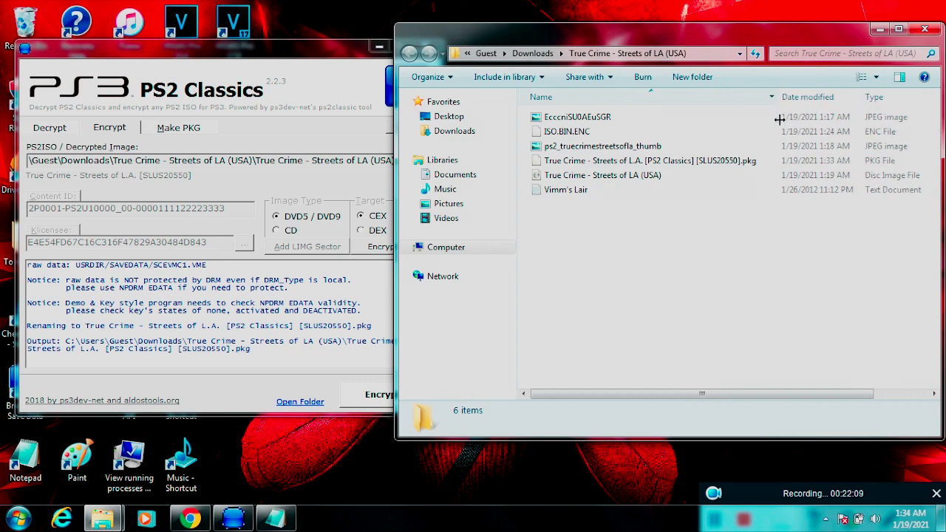
click(657, 164)
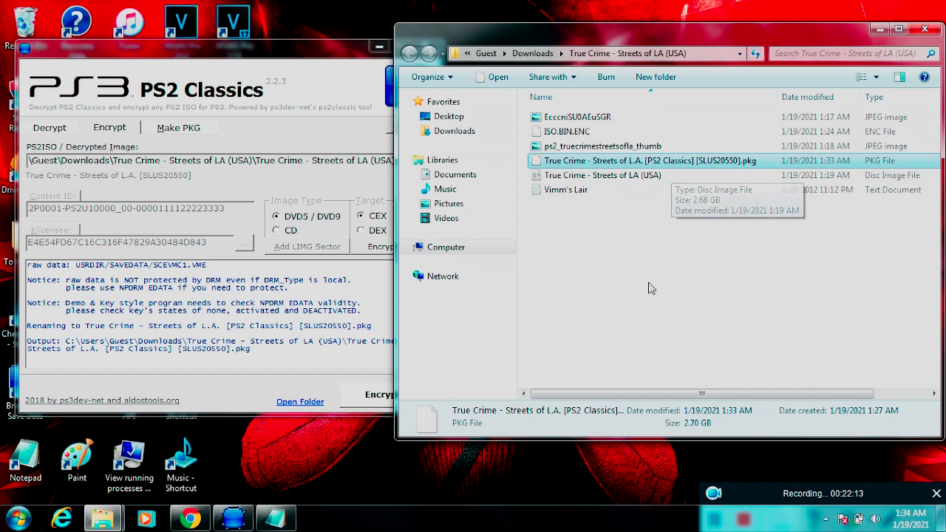
mouse_move(752, 172)
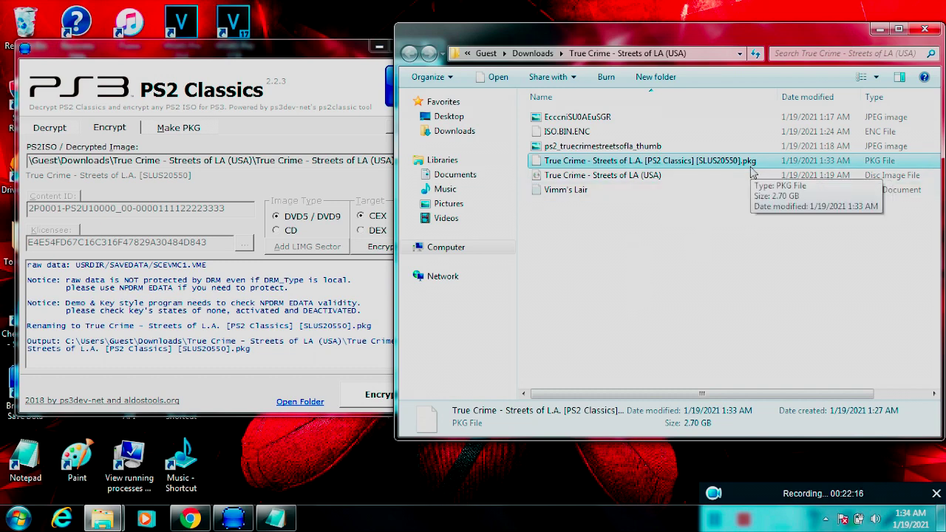
- Check Removable Disk (D:)'s free space in its Properties, then open the drive
click(104, 517)
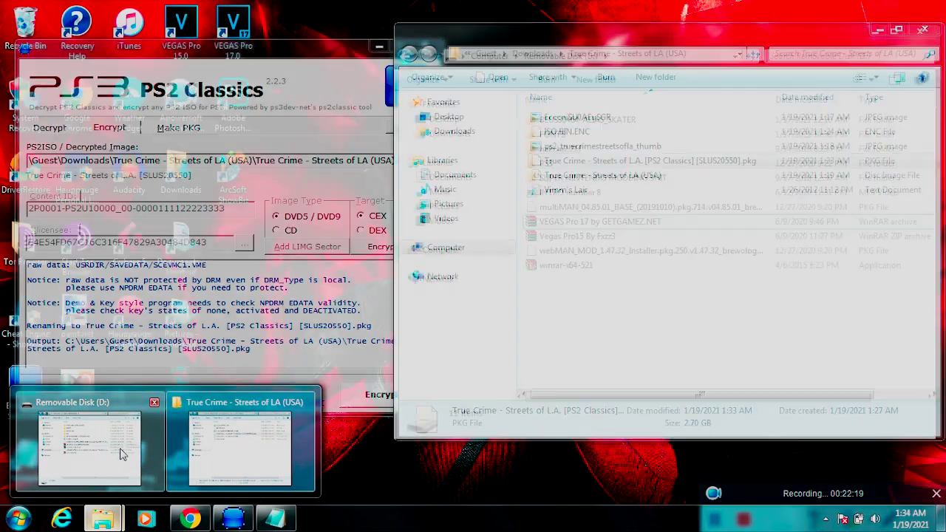
click(122, 455)
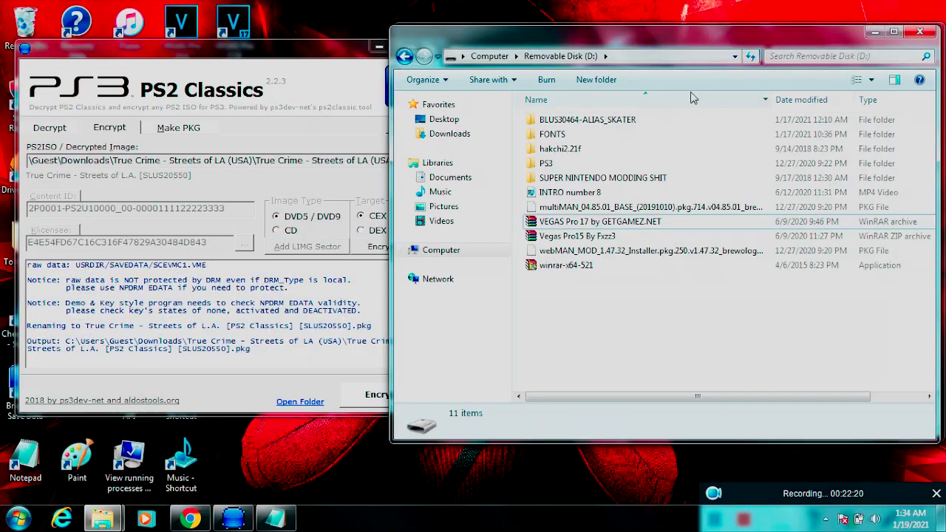
drag(722, 40, 336, 37)
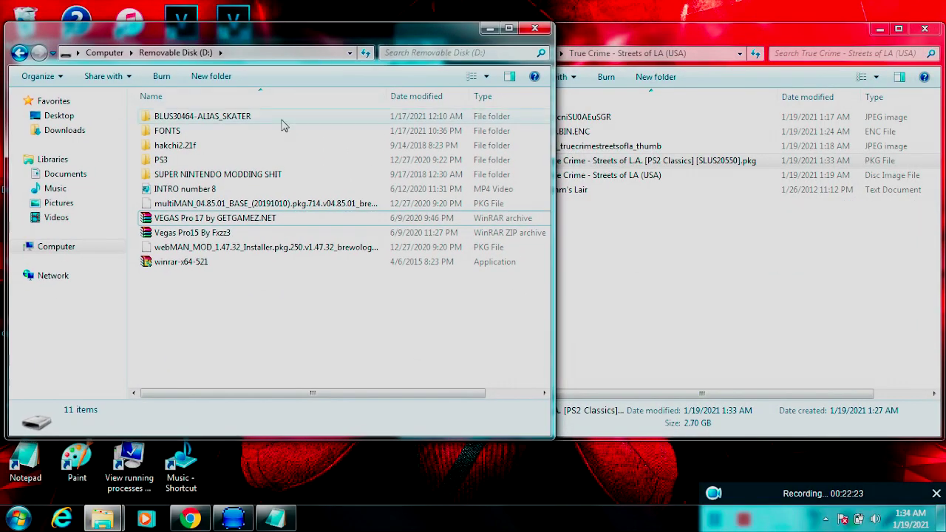
click(62, 249)
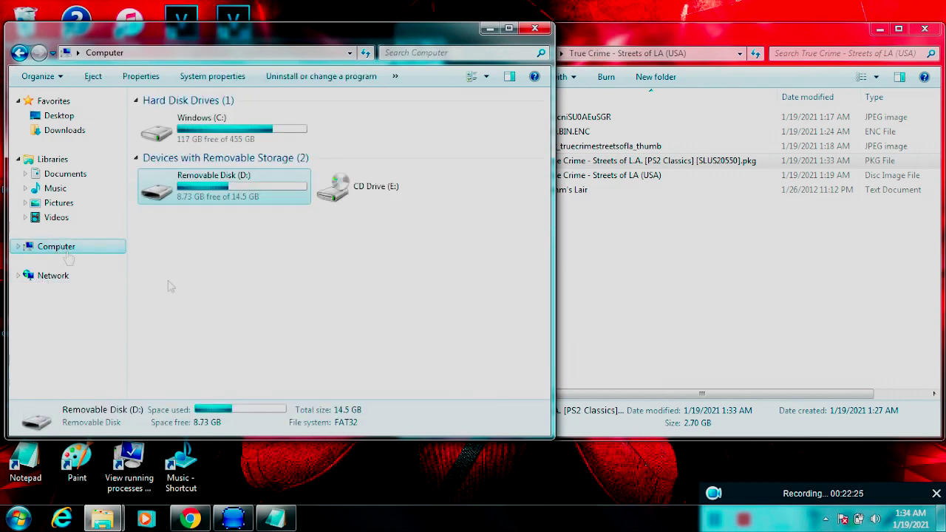
right_click(244, 194)
click(276, 456)
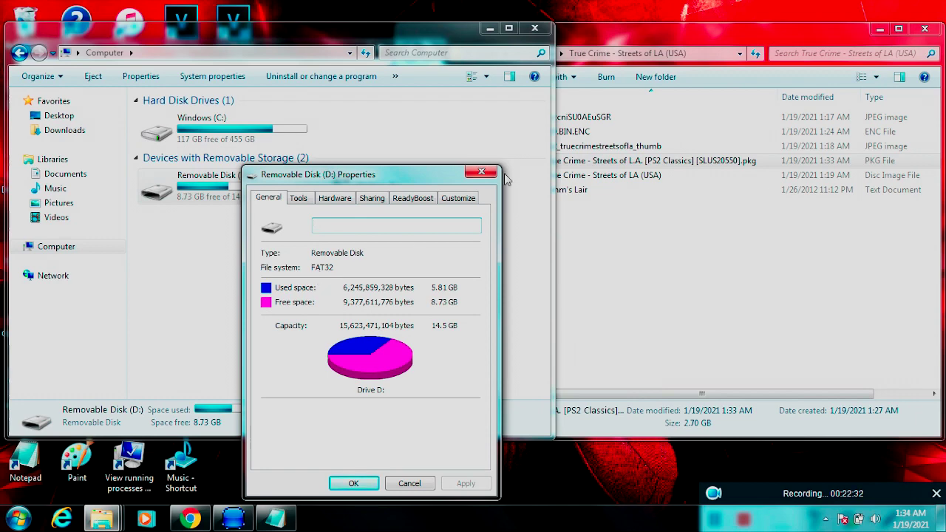
click(483, 171)
double_click(244, 185)
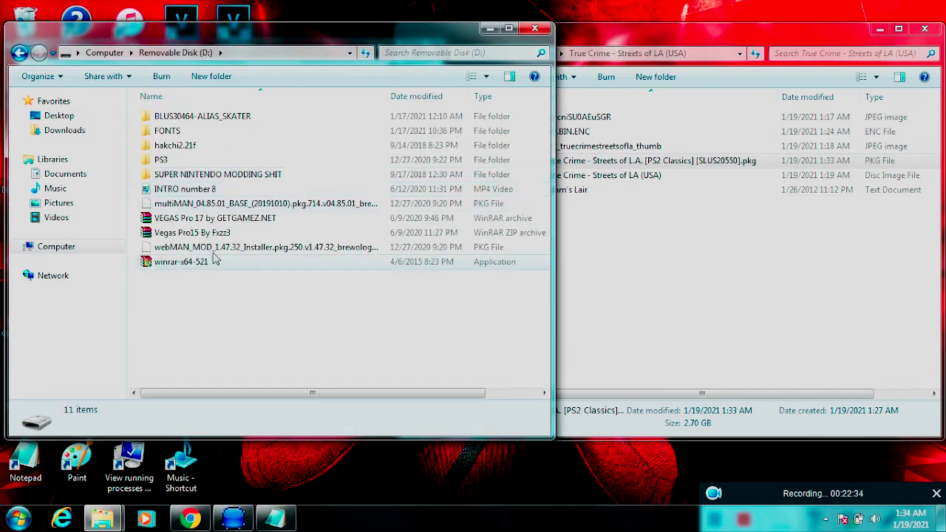
- Drag the True Crime .pkg from its folder onto Removable Disk (D:)
click(619, 253)
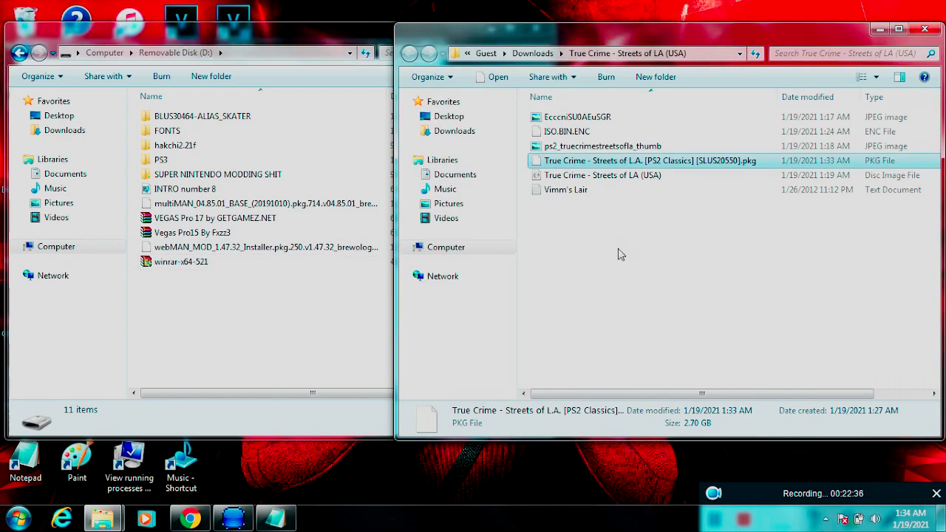
click(666, 150)
click(676, 163)
drag(690, 164, 267, 330)
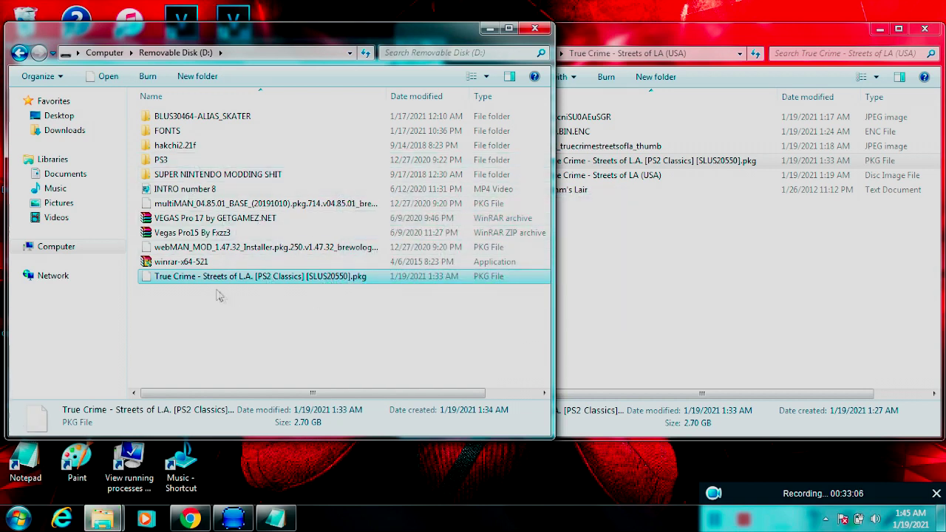
- Safely eject the Cruzer USB drive, then close Explorer and PS2 Classics
click(535, 29)
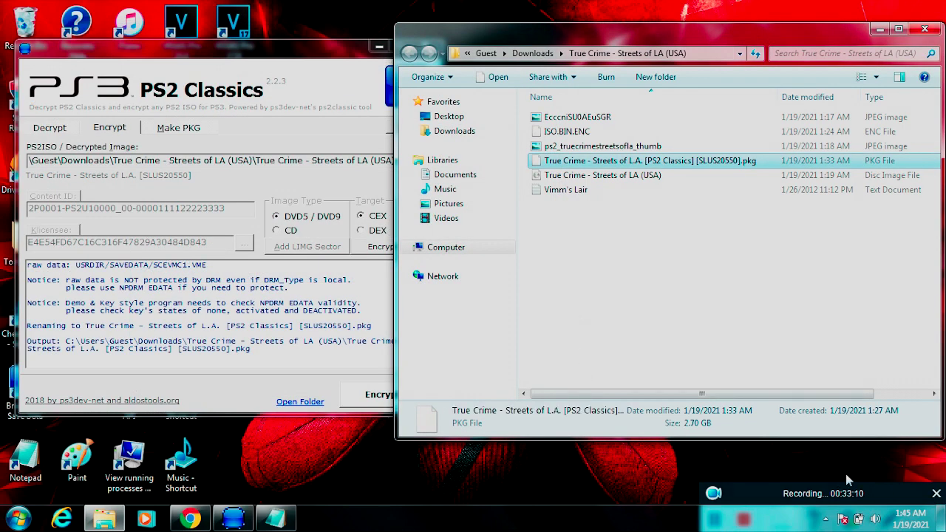
click(825, 521)
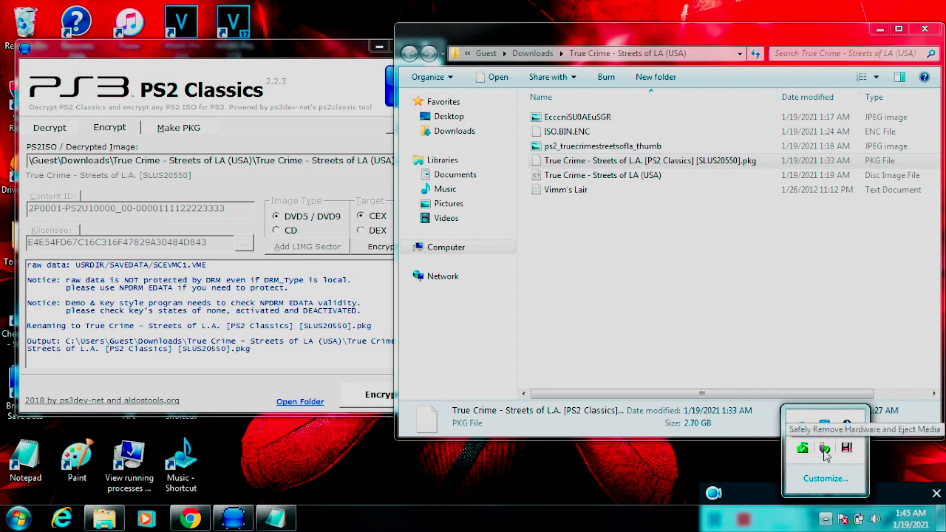
click(823, 449)
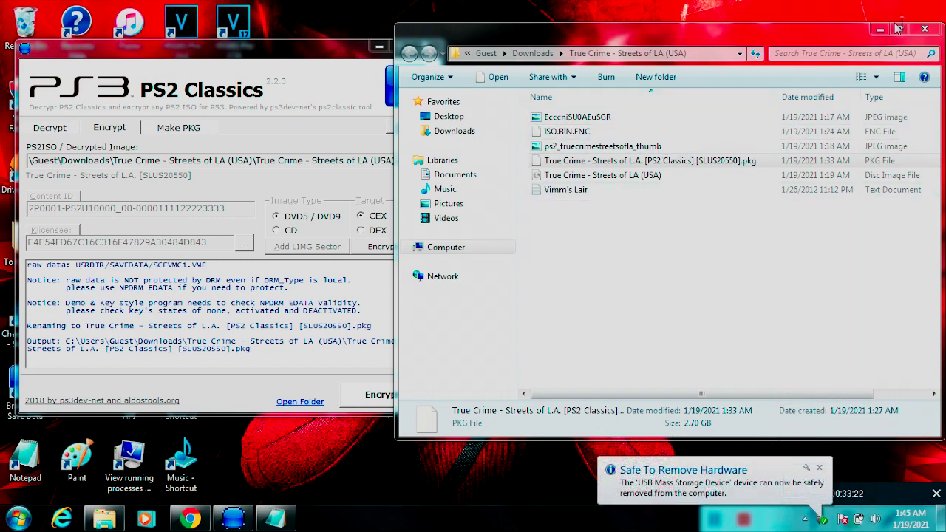
click(924, 29)
drag(344, 58, 583, 89)
click(671, 77)
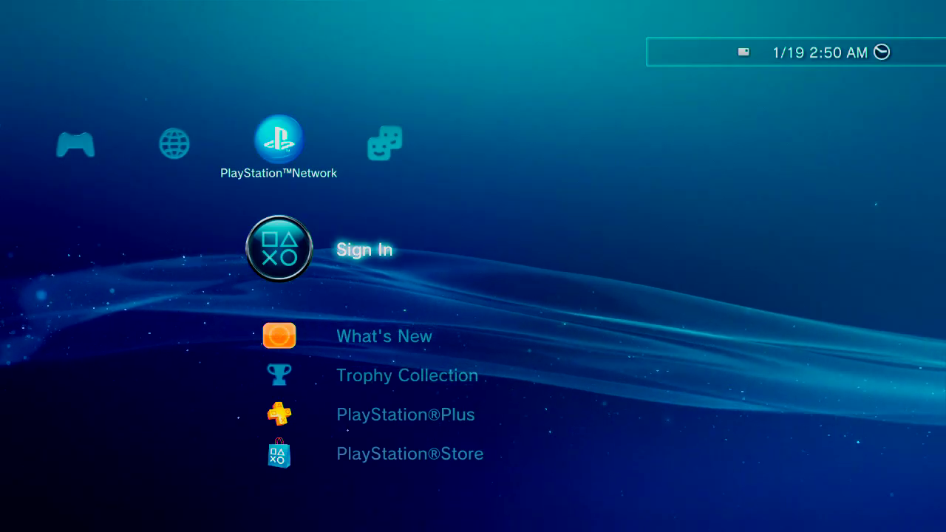
- Run Enable HEN from the Game category on the XMB
key(Left)
key(Left)
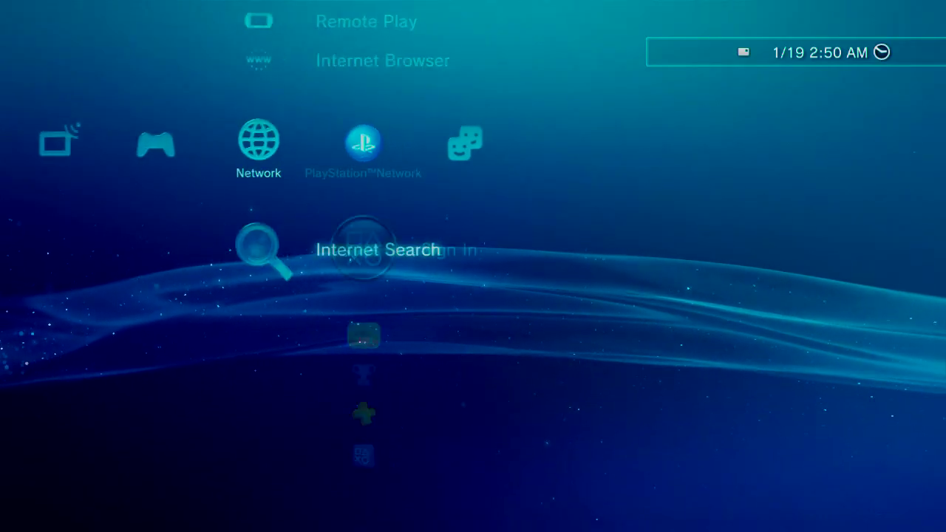
key(Down)
key(Down)
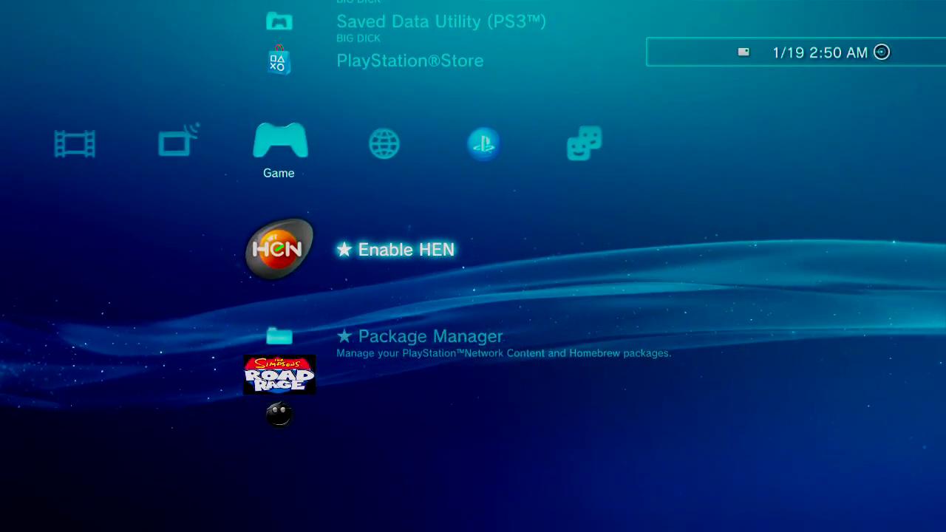
key(Return)
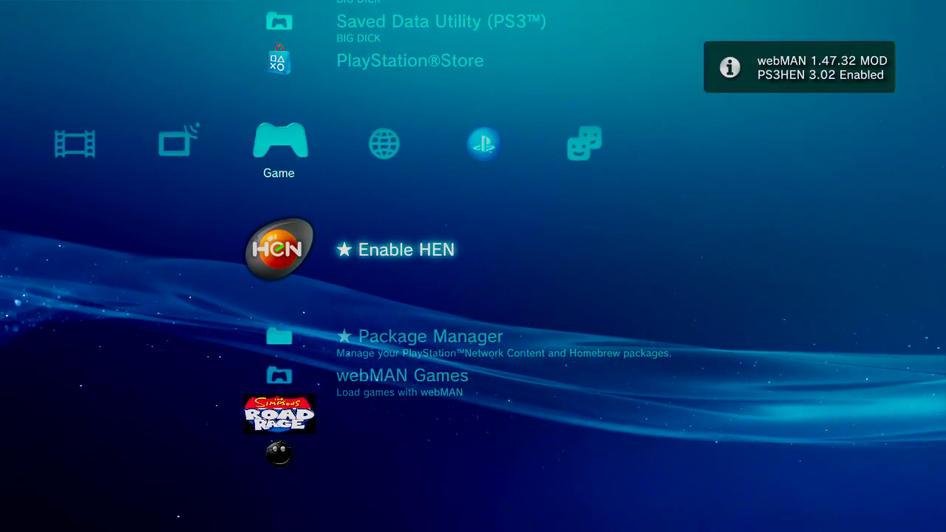
- Open Package Manager and highlight Install Package Files
key(Down)
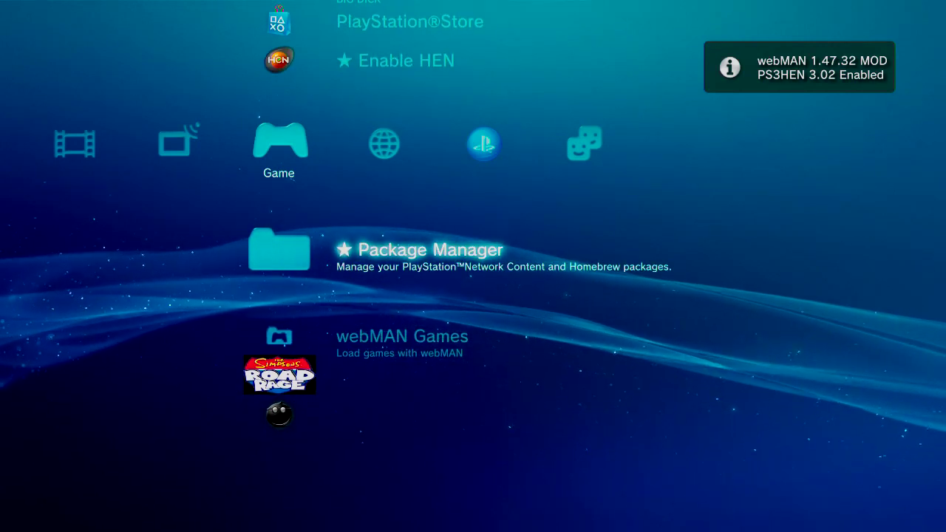
key(Return)
key(Down)
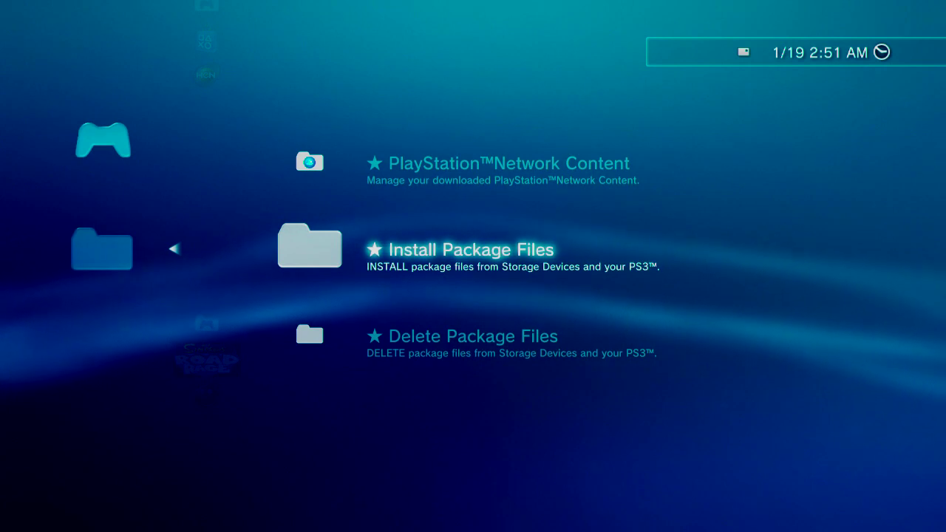
- Install the True Crime PS2 Classics .pkg from the USB root via Install Package Files > Standard
key(Return)
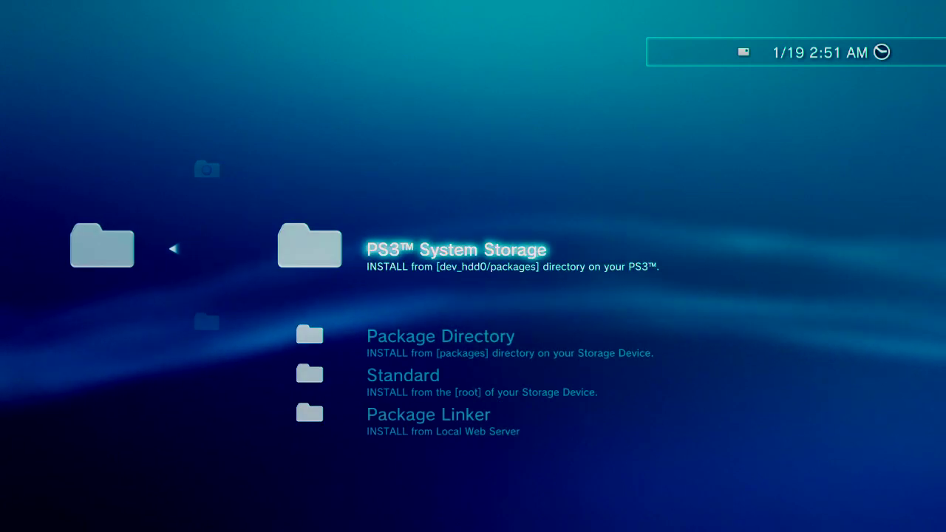
key(Down)
key(Down)
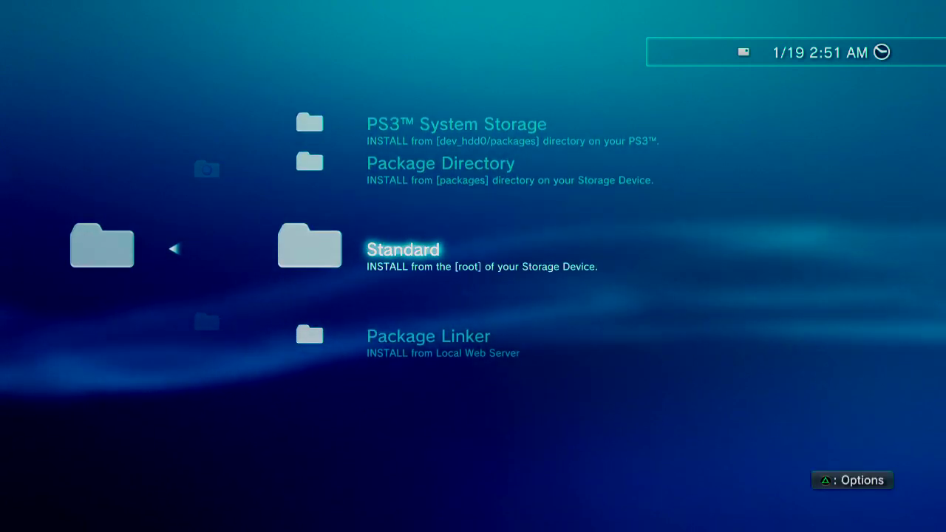
key(Return)
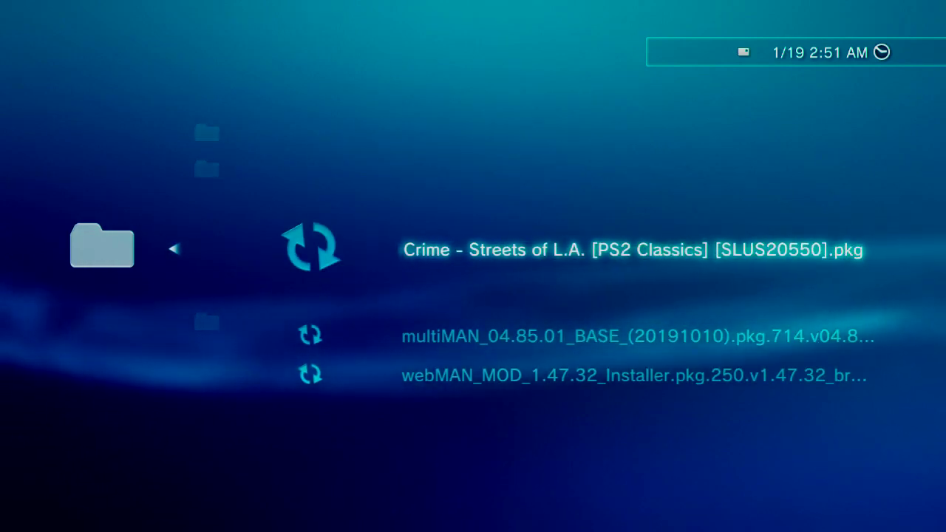
key(Return)
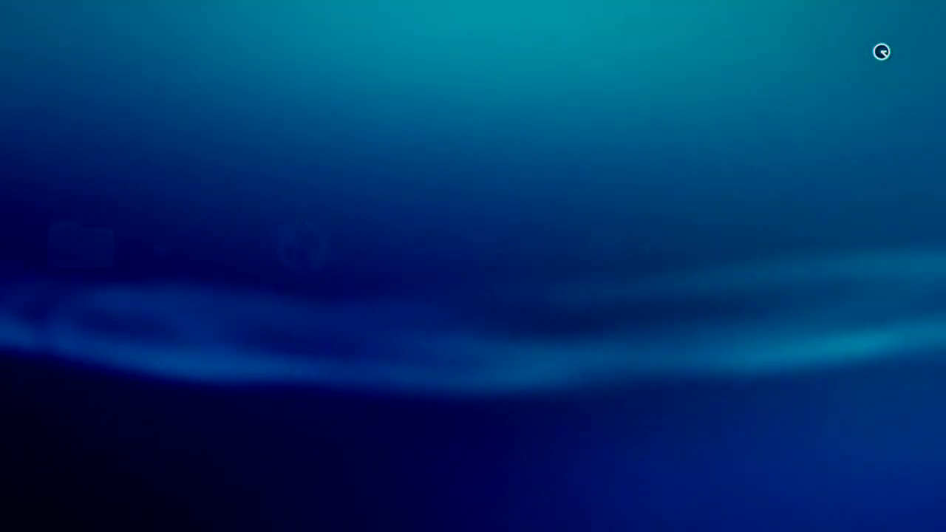